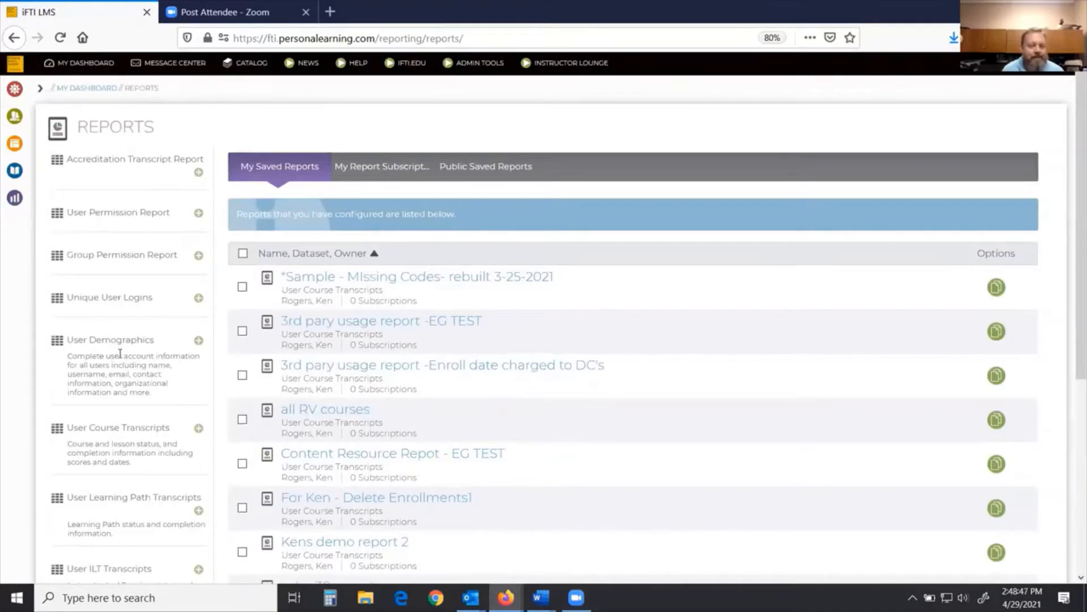
# Step: Start a new User Learning Path Transcripts report from the Reports page
pyautogui.scroll(-2, 119, 353)
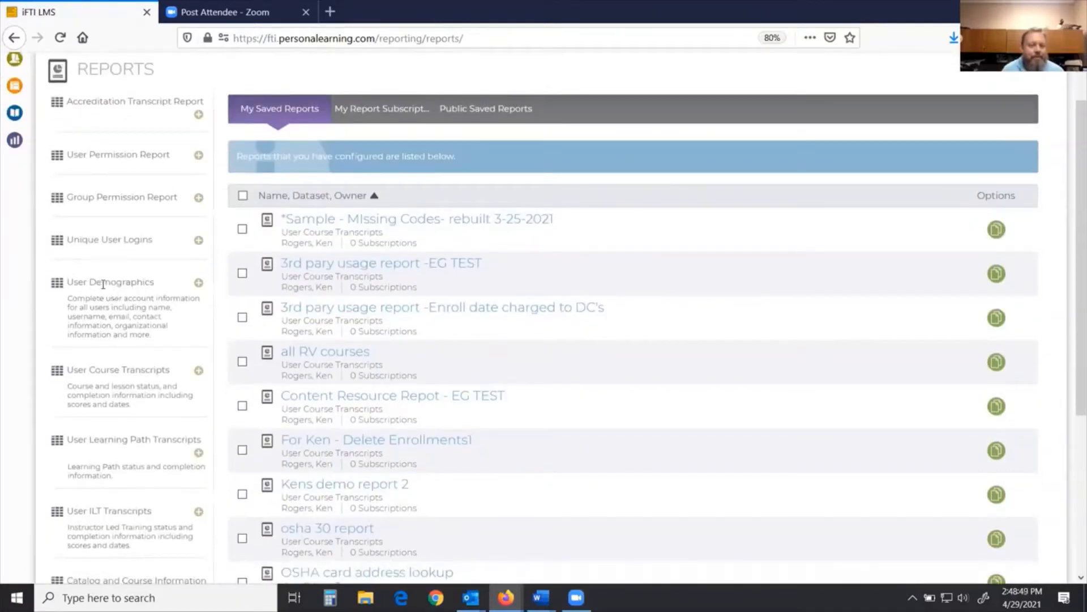
pyautogui.scroll(-3, 161, 380)
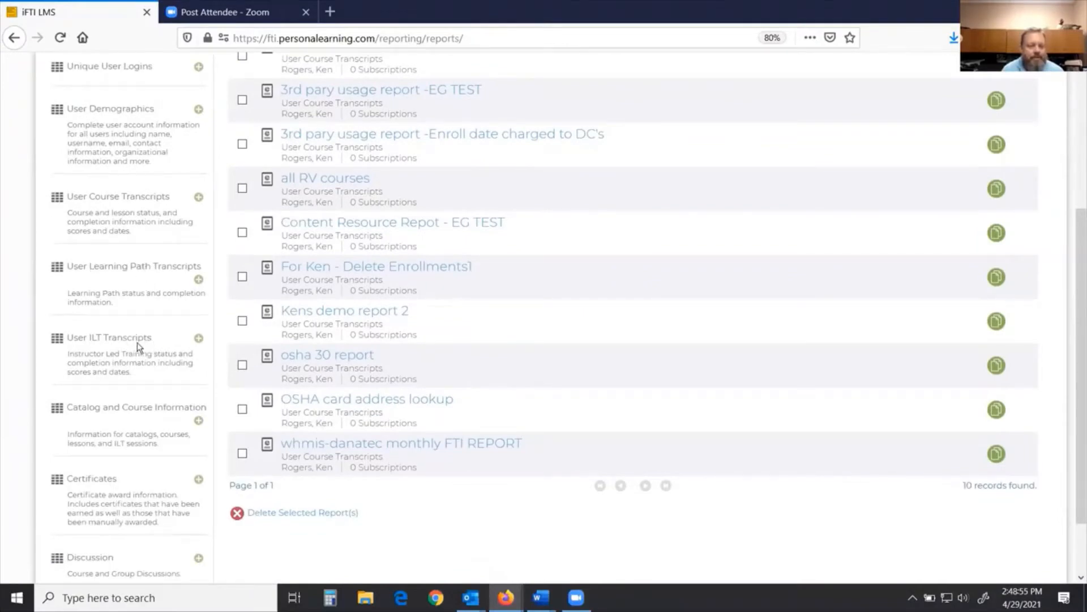
pyautogui.scroll(-2, 143, 348)
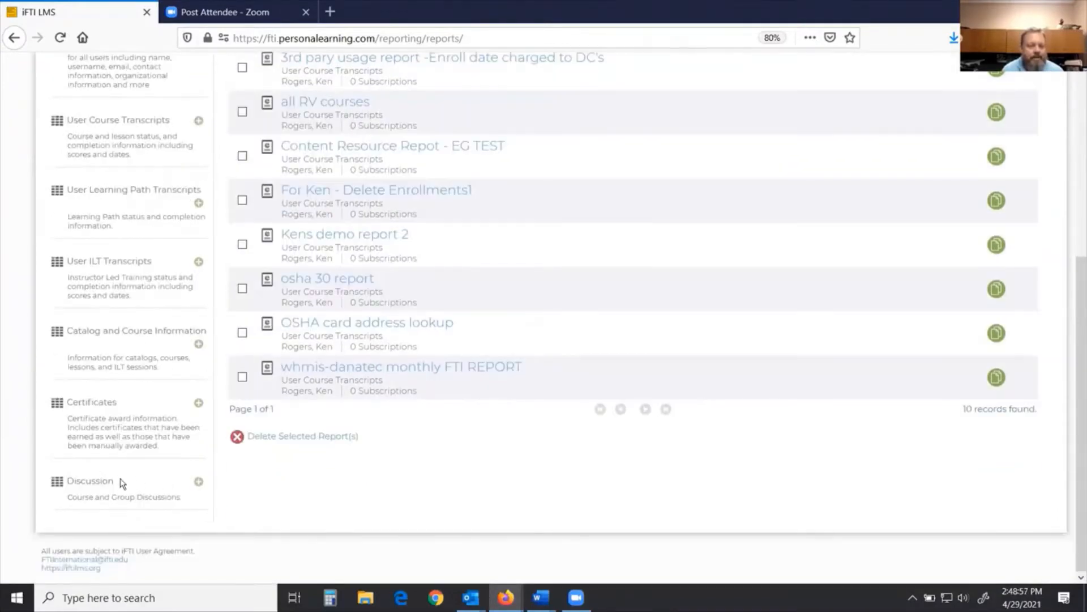
pyautogui.scroll(2, 153, 481)
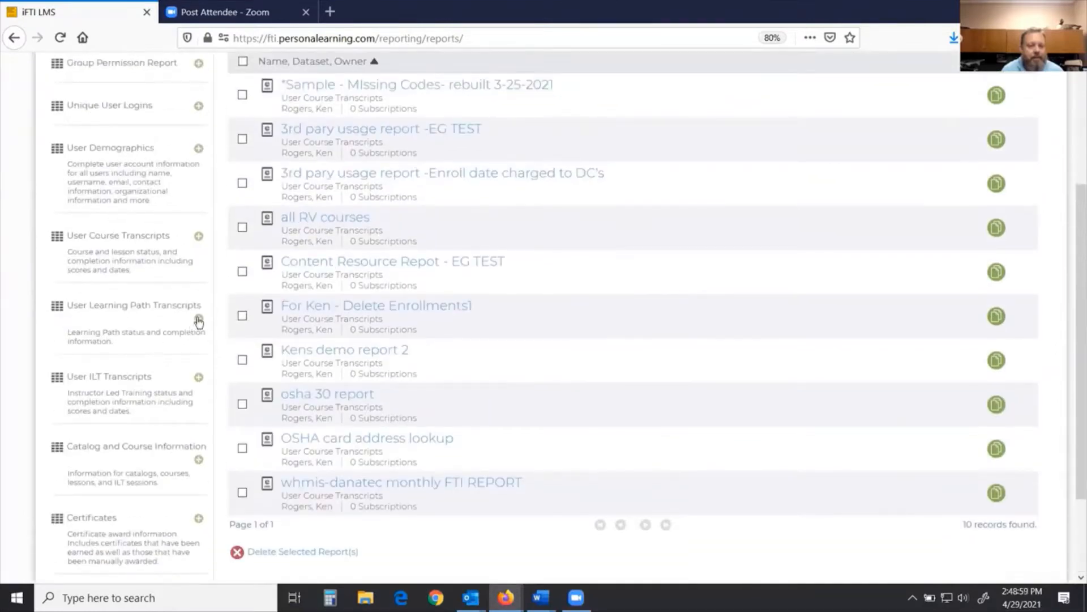
pyautogui.click(198, 319)
pyautogui.click(226, 339)
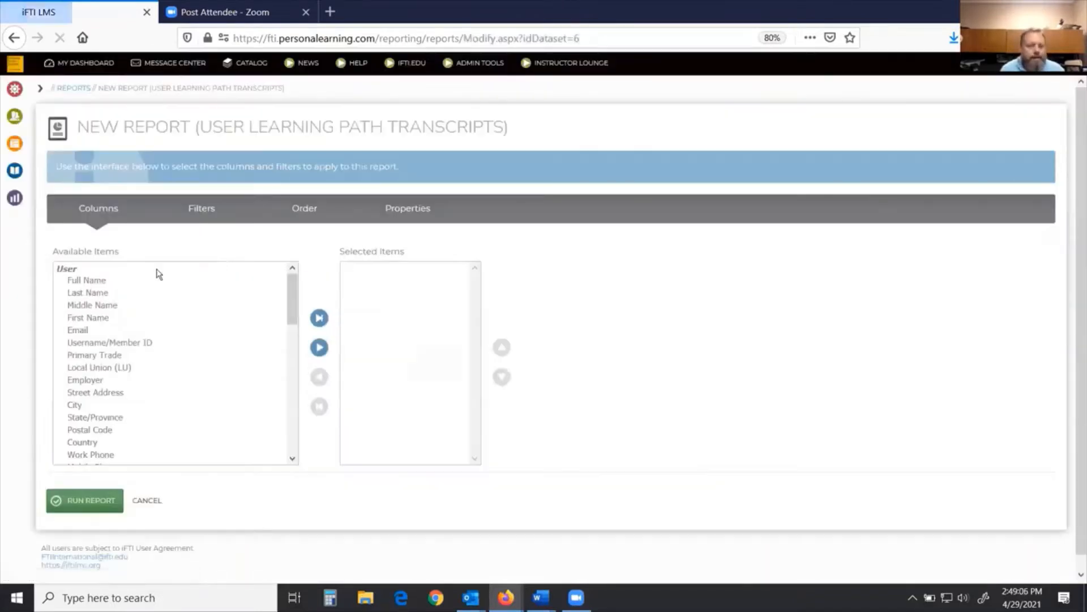
# Step: Add Full Name, Username/Member ID, Learning Path, Enroll Date, Date End, Learning Path Status and Date Due as report columns
pyautogui.click(97, 279)
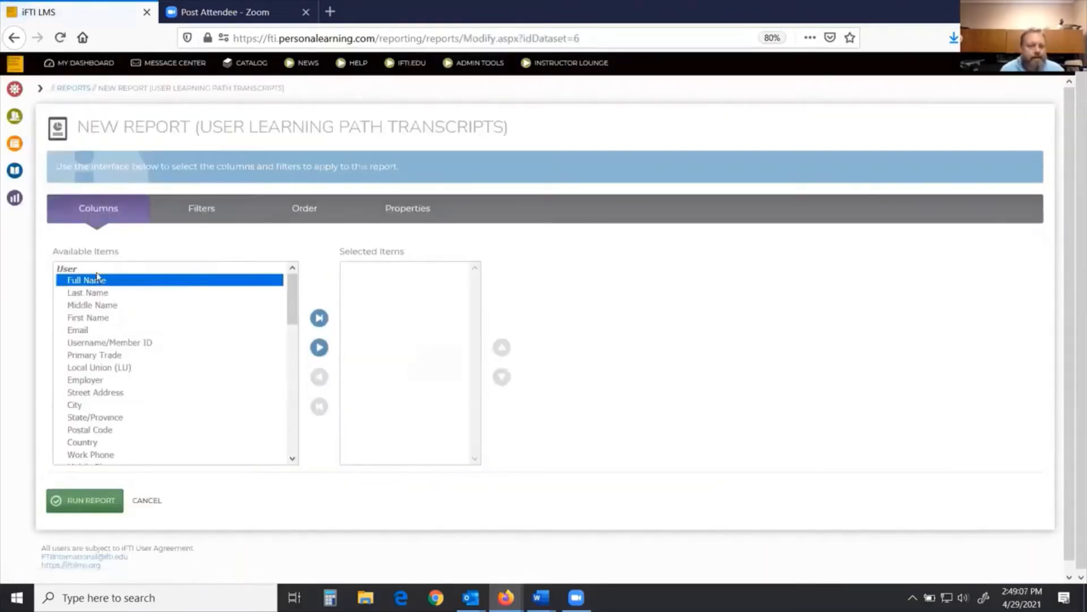
pyautogui.keyDown('ctrl'); pyautogui.click(110, 343); pyautogui.keyUp('ctrl')
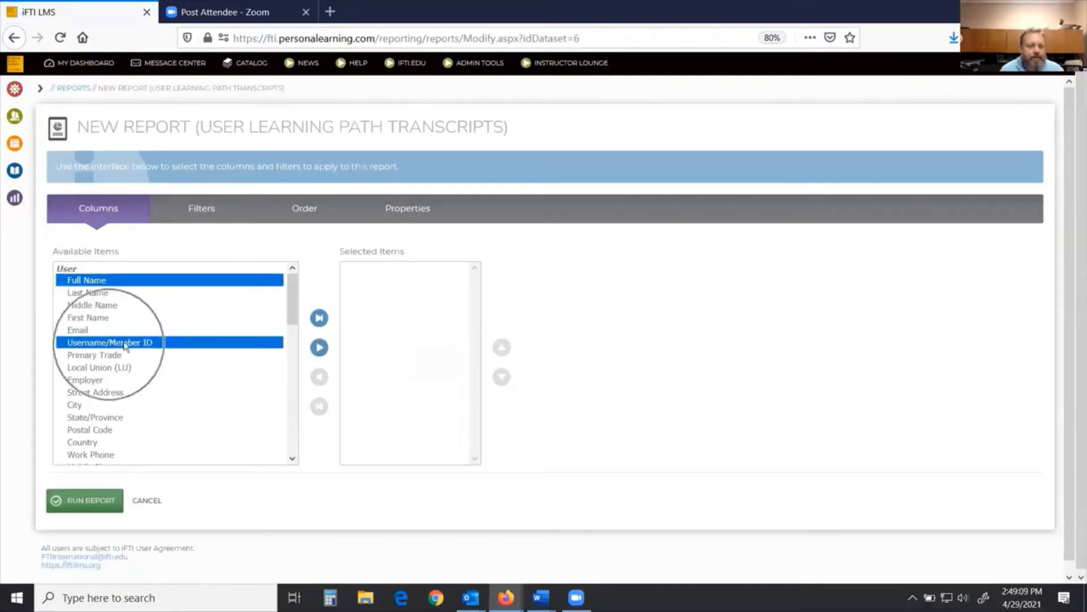
pyautogui.moveTo(293, 304); pyautogui.dragTo(295, 311)
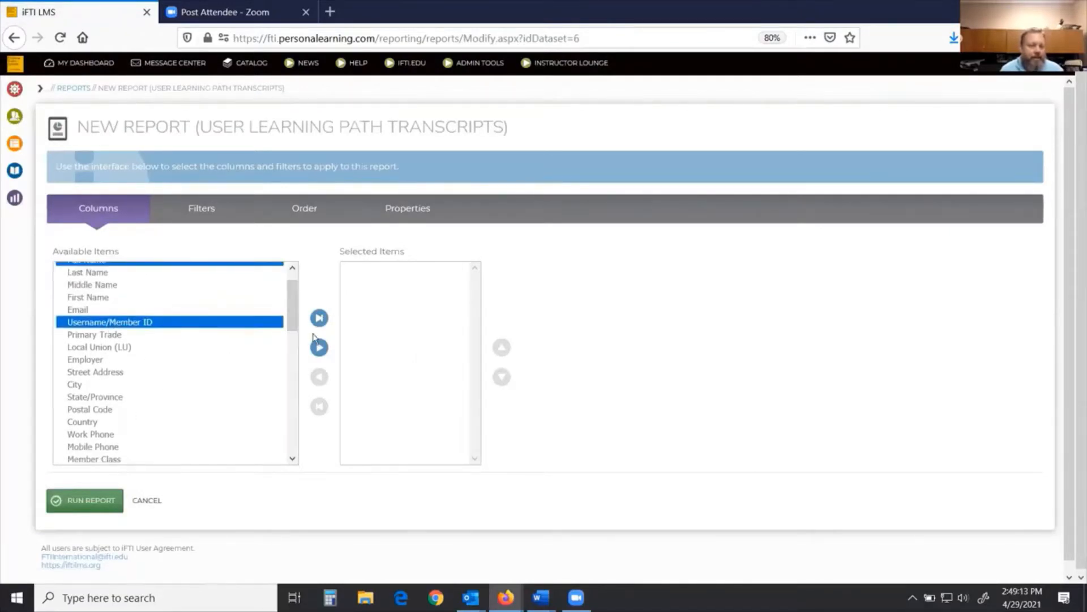
pyautogui.moveTo(295, 309); pyautogui.dragTo(302, 464)
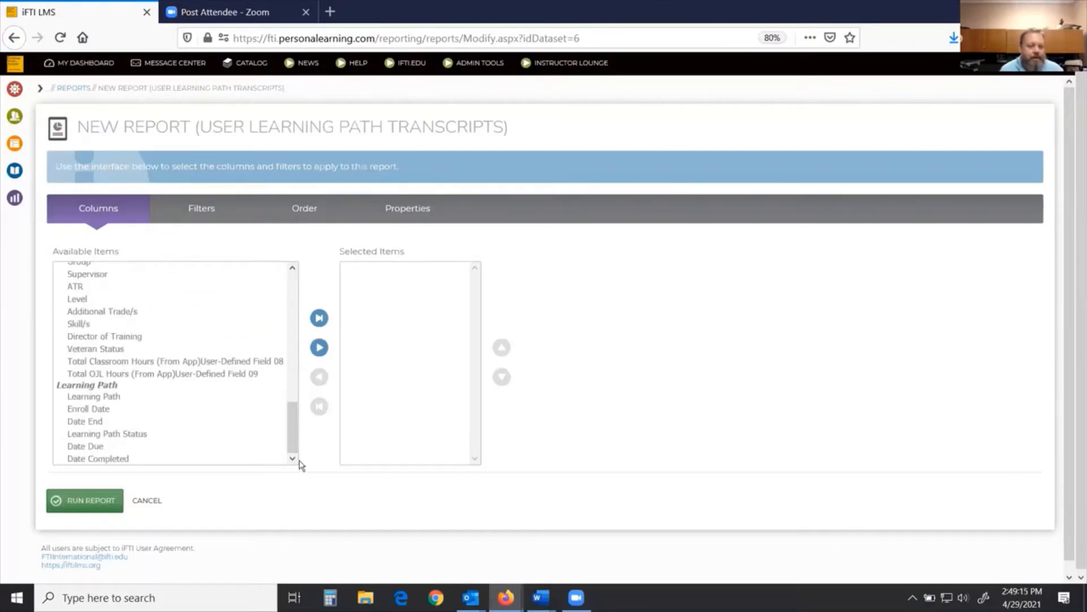
pyautogui.click(112, 398)
pyautogui.keyDown('ctrl'); pyautogui.click(103, 411); pyautogui.keyUp('ctrl')
pyautogui.keyDown('ctrl'); pyautogui.click(103, 423); pyautogui.keyUp('ctrl')
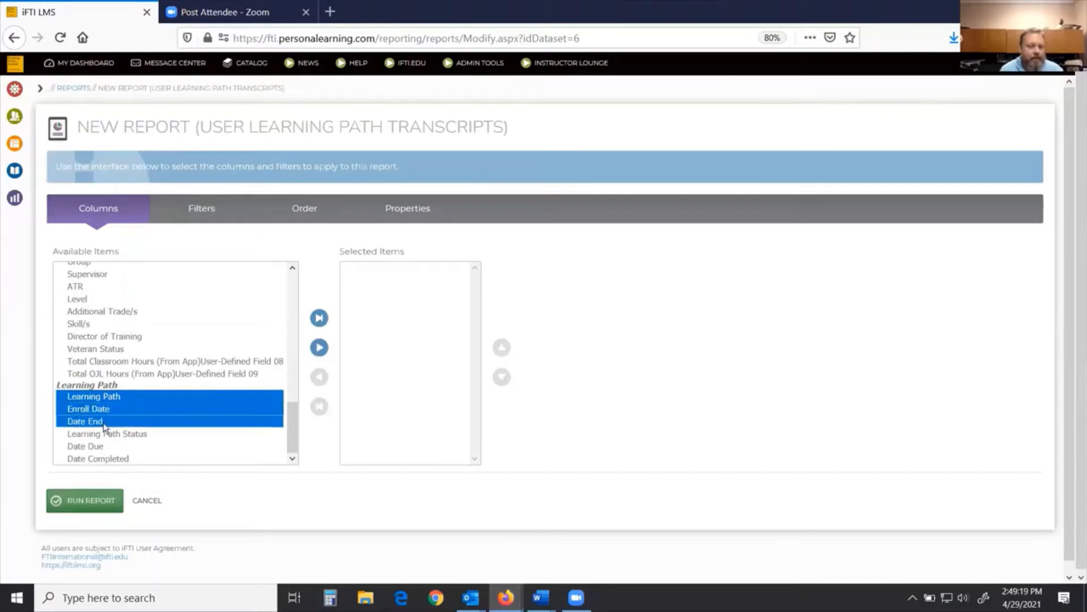
pyautogui.keyDown('ctrl'); pyautogui.click(111, 434); pyautogui.keyUp('ctrl')
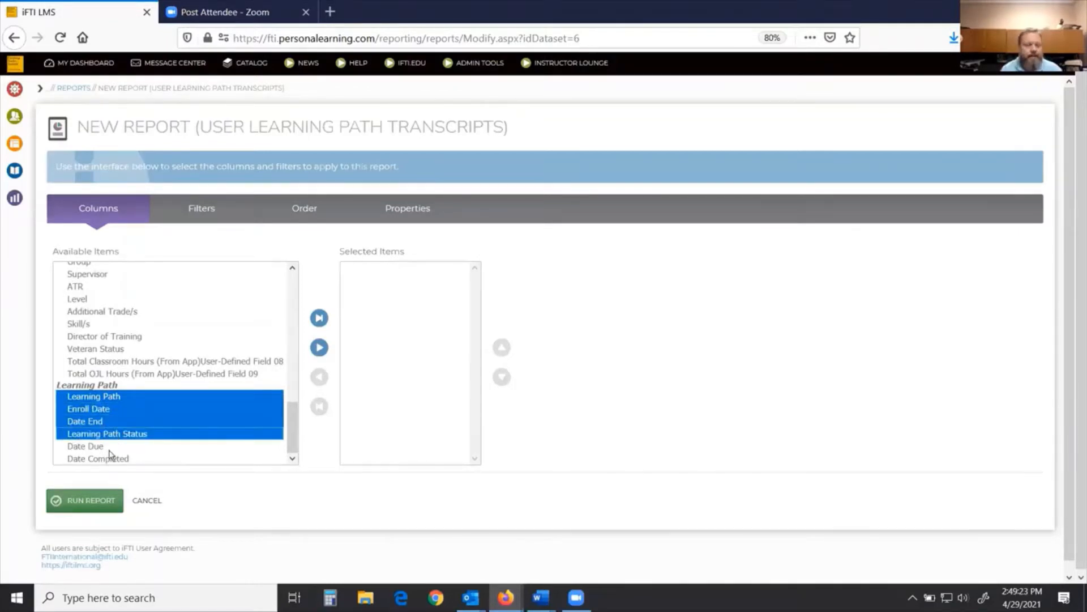
pyautogui.keyDown('ctrl'); pyautogui.click(108, 448); pyautogui.keyUp('ctrl')
pyautogui.click(319, 347)
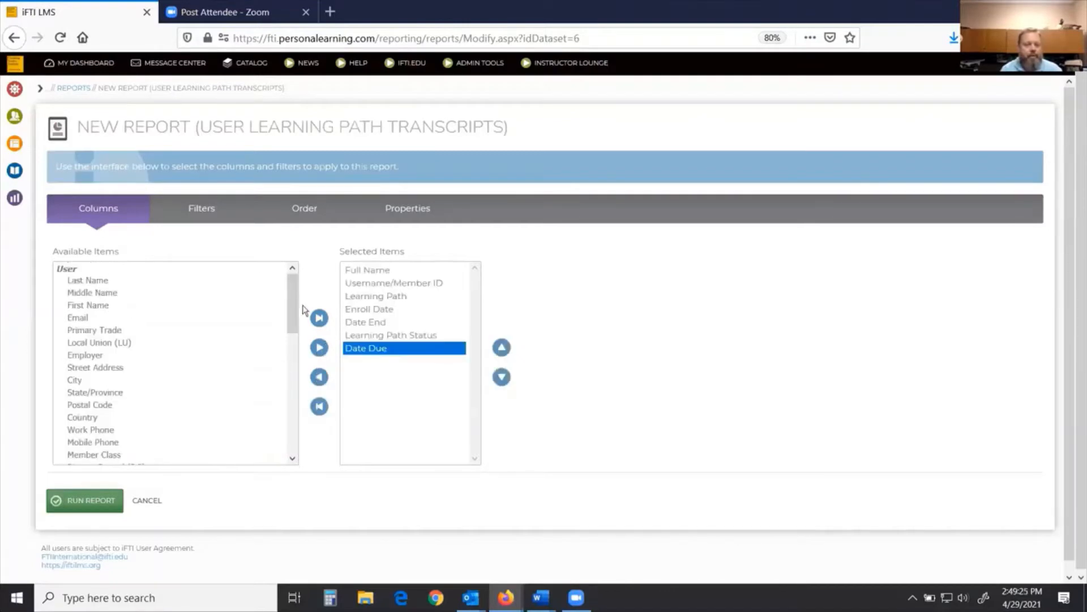
# Step: Add a filter criterion limiting Enroll Date to the last 7 days
pyautogui.click(202, 213)
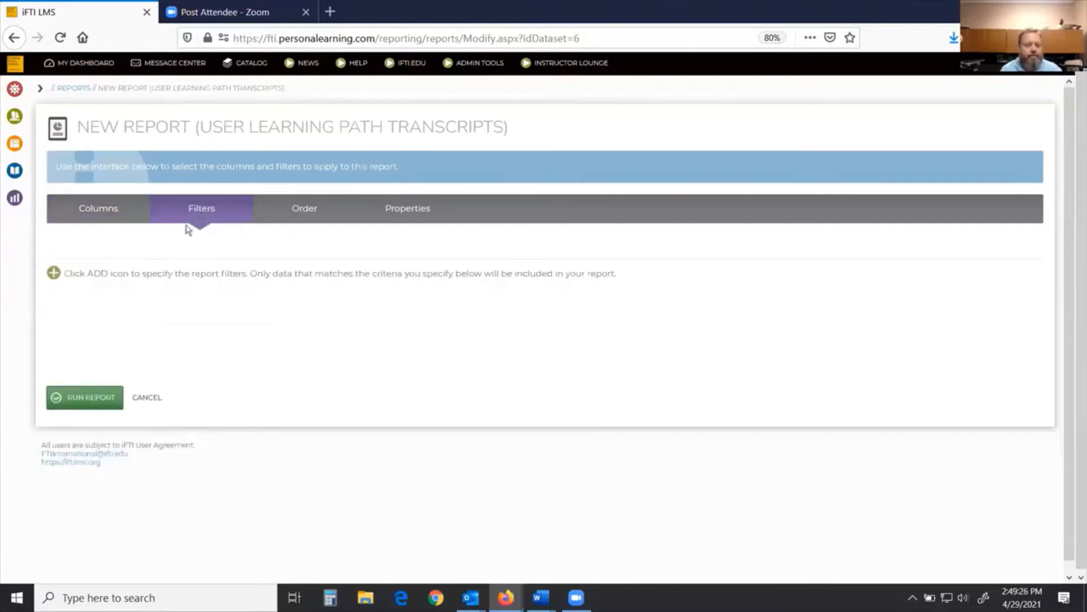
pyautogui.click(54, 273)
pyautogui.click(352, 290)
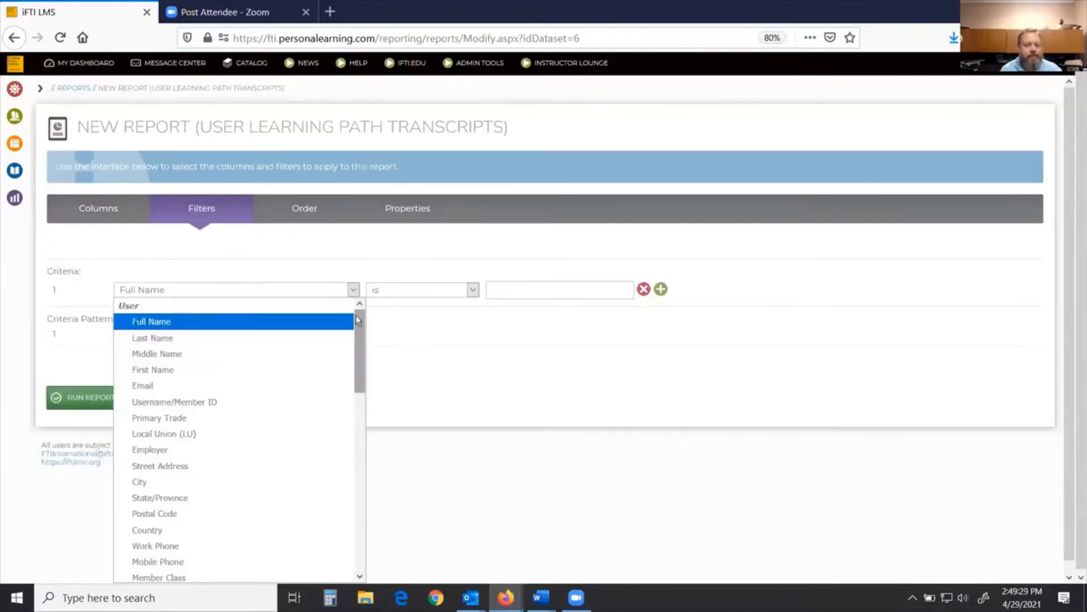
pyautogui.moveTo(356, 315); pyautogui.dragTo(358, 484)
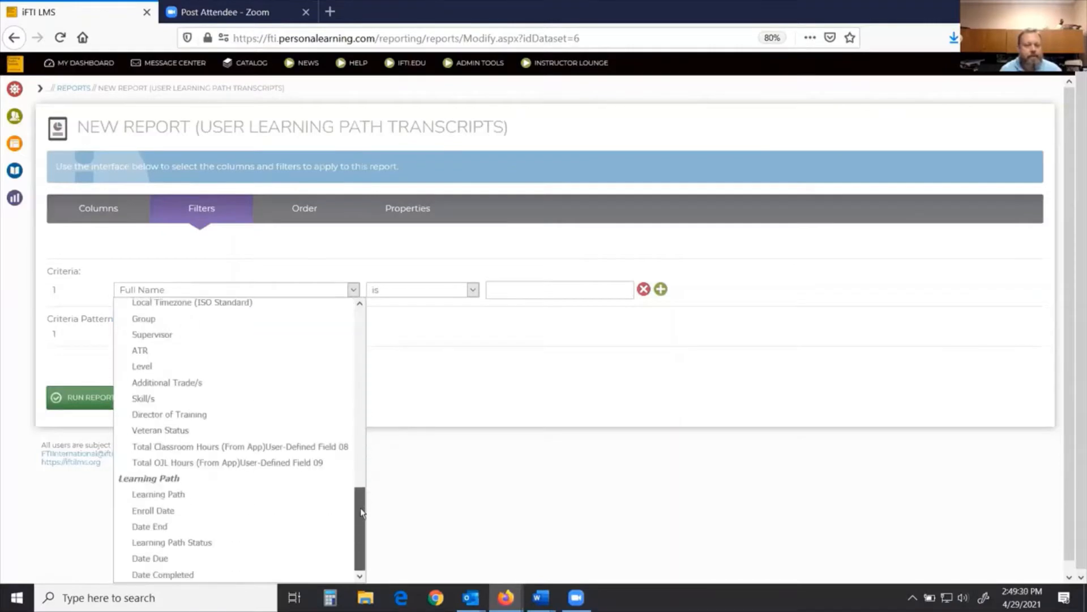
pyautogui.click(170, 511)
pyautogui.click(474, 290)
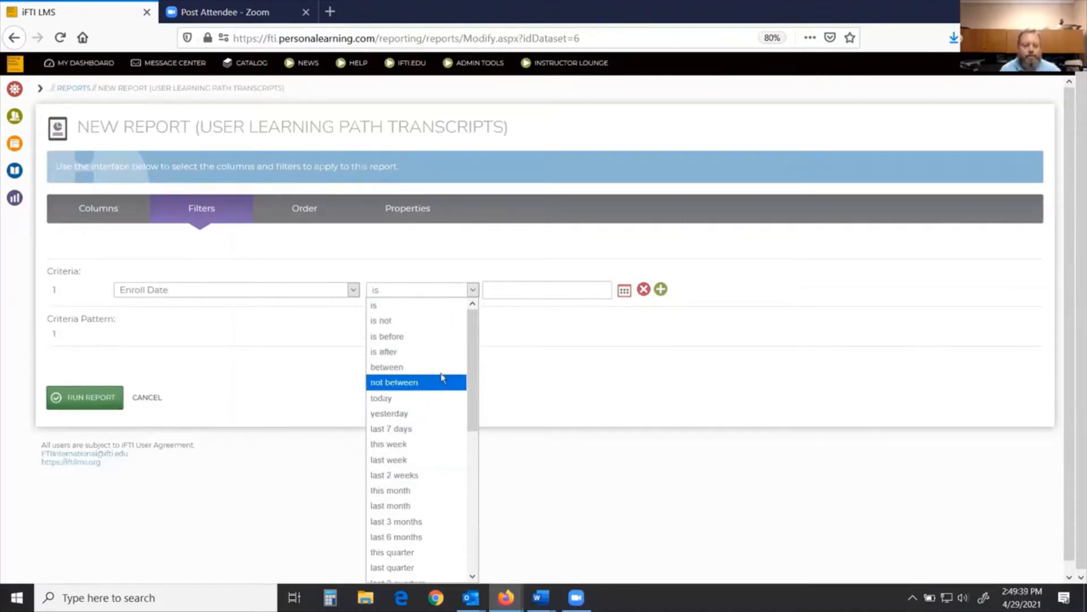
pyautogui.click(420, 429)
# Step: Run the report and bring its HTML result window to the front
pyautogui.click(101, 395)
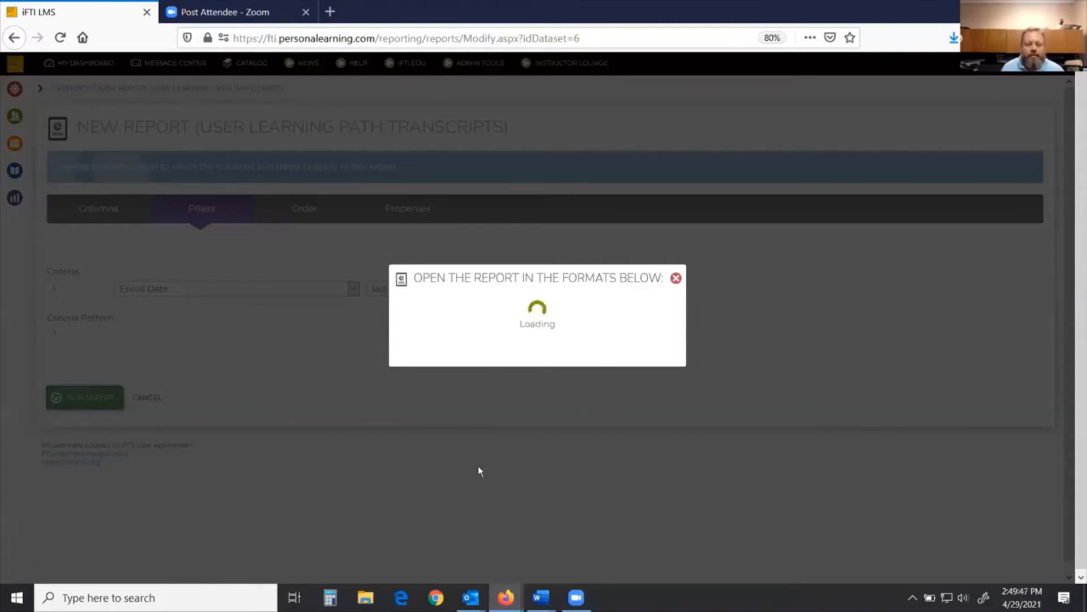
pyautogui.moveTo(506, 597)
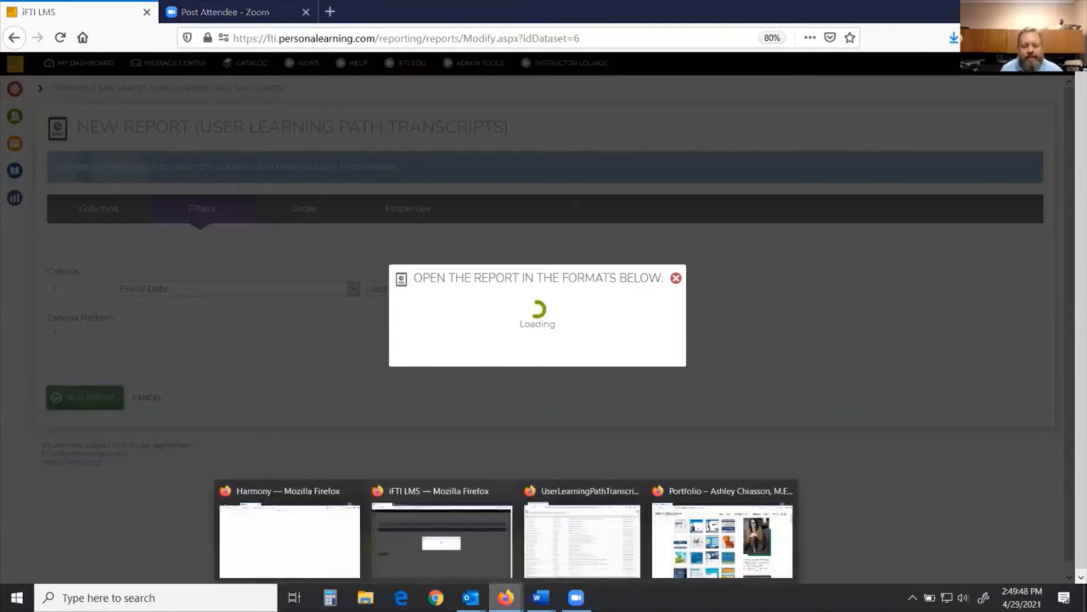
pyautogui.click(593, 492)
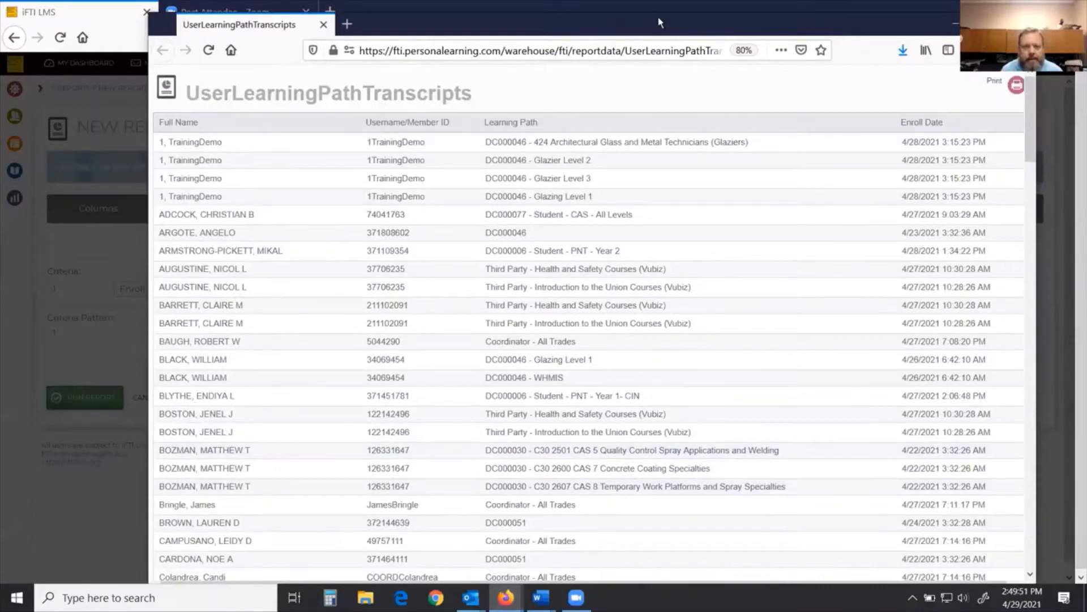
pyautogui.moveTo(658, 18); pyautogui.dragTo(610, 7)
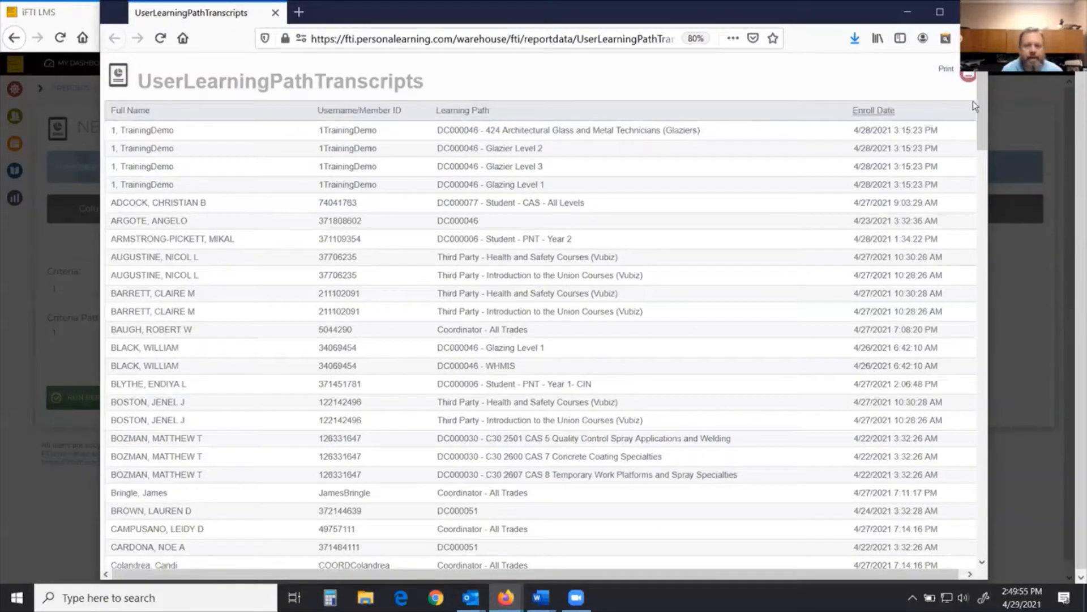
# Step: Scroll through the HTML report's enrollment rows, selecting one member's ID along the way
pyautogui.scroll(-3, 978, 100)
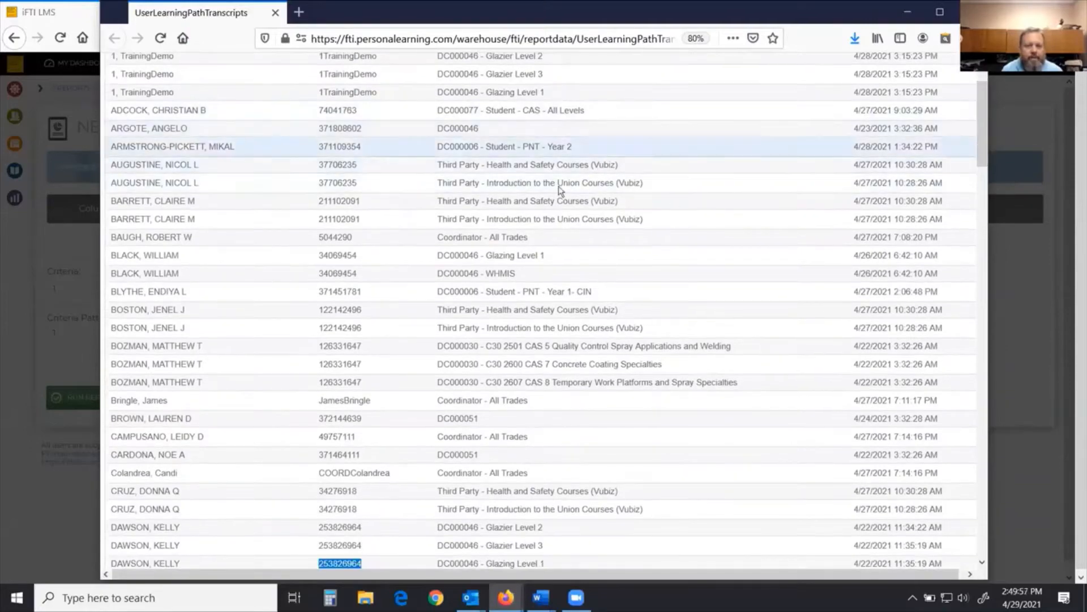
pyautogui.scroll(-5, 545, 338)
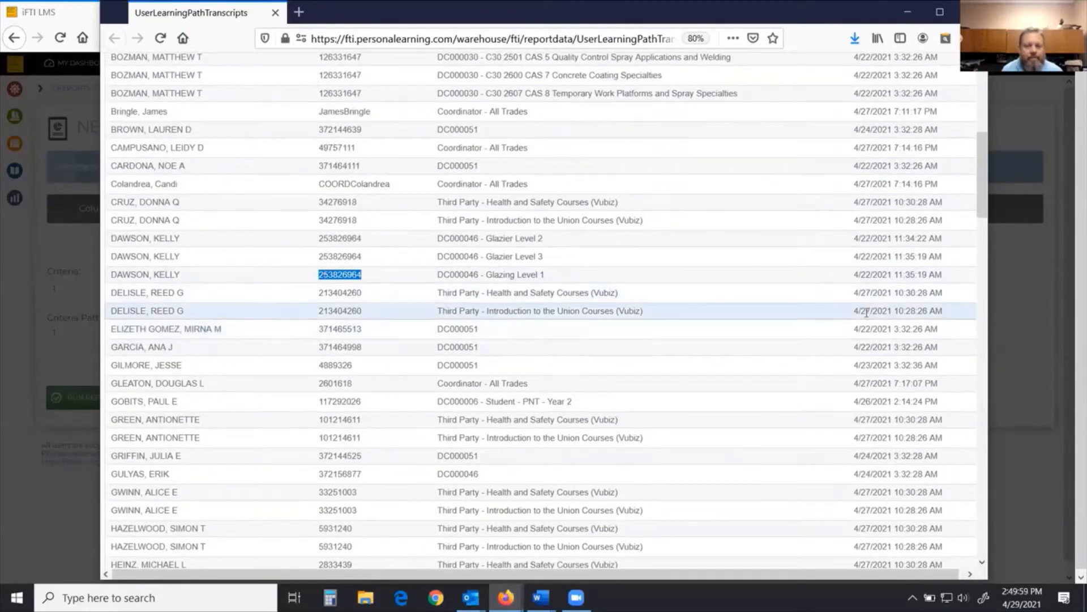
pyautogui.scroll(-4, 659, 308)
pyautogui.scroll(-4, 659, 308)
pyautogui.scroll(-7, 210, 328)
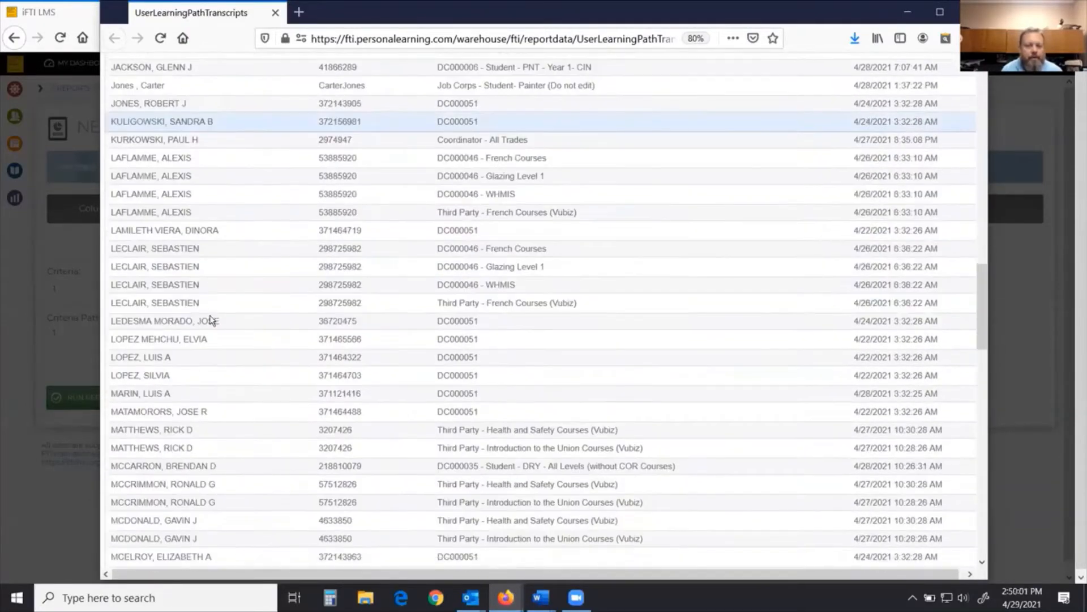
pyautogui.scroll(-5, 406, 283)
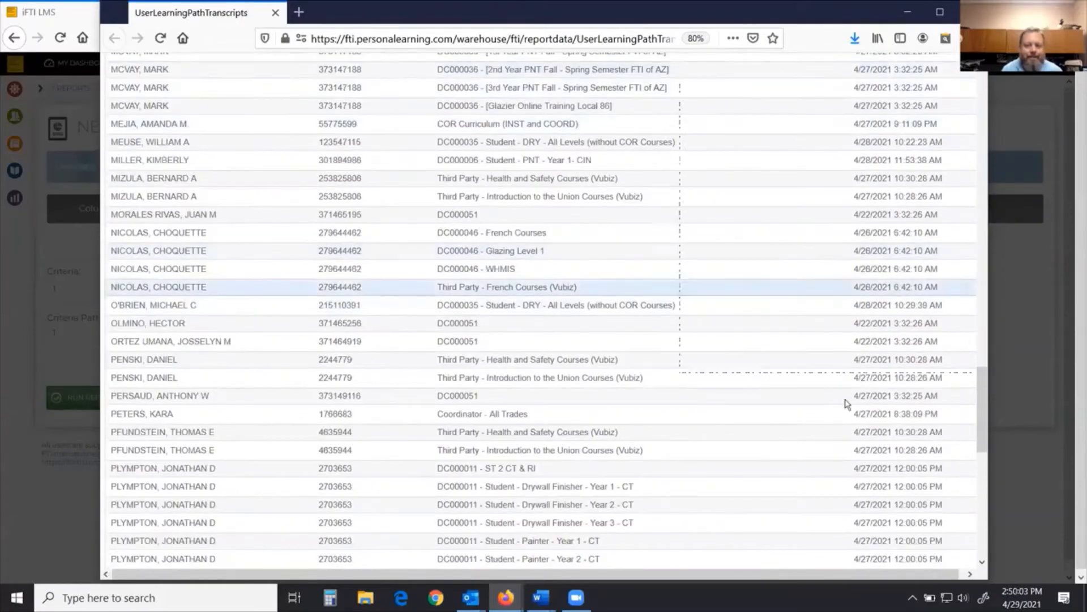
pyautogui.moveTo(982, 409); pyautogui.dragTo(982, 342)
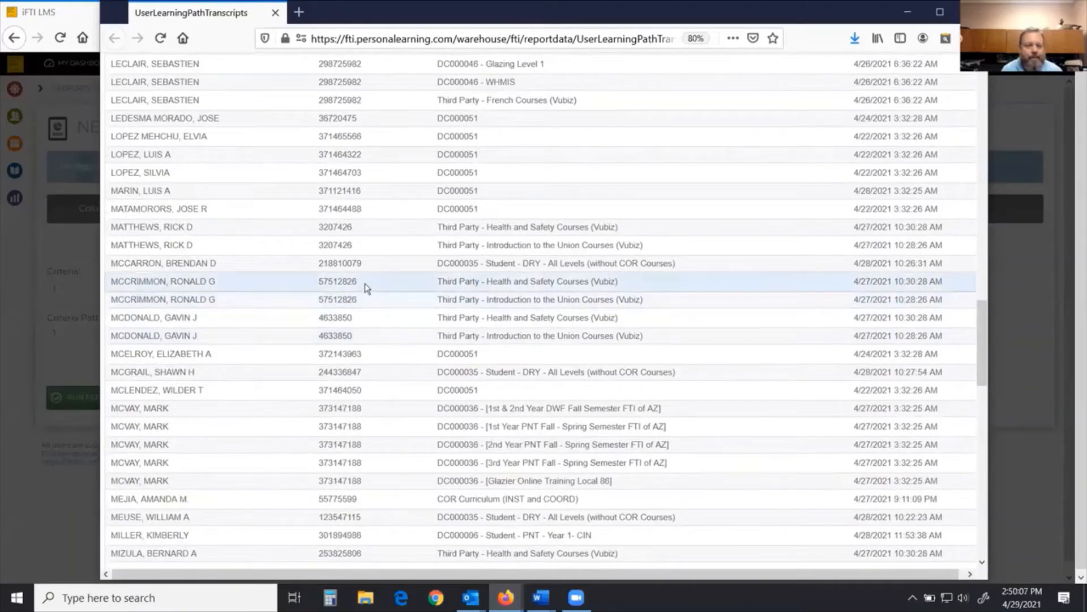
pyautogui.moveTo(364, 283); pyautogui.dragTo(326, 283)
pyautogui.rightClick(340, 281)
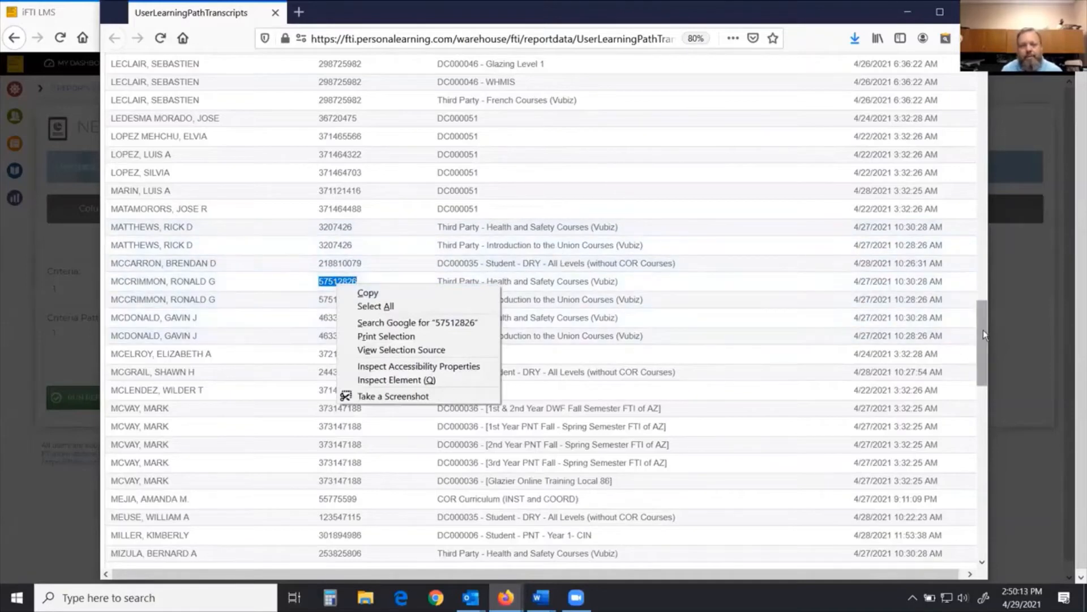
pyautogui.moveTo(982, 338); pyautogui.dragTo(965, 67)
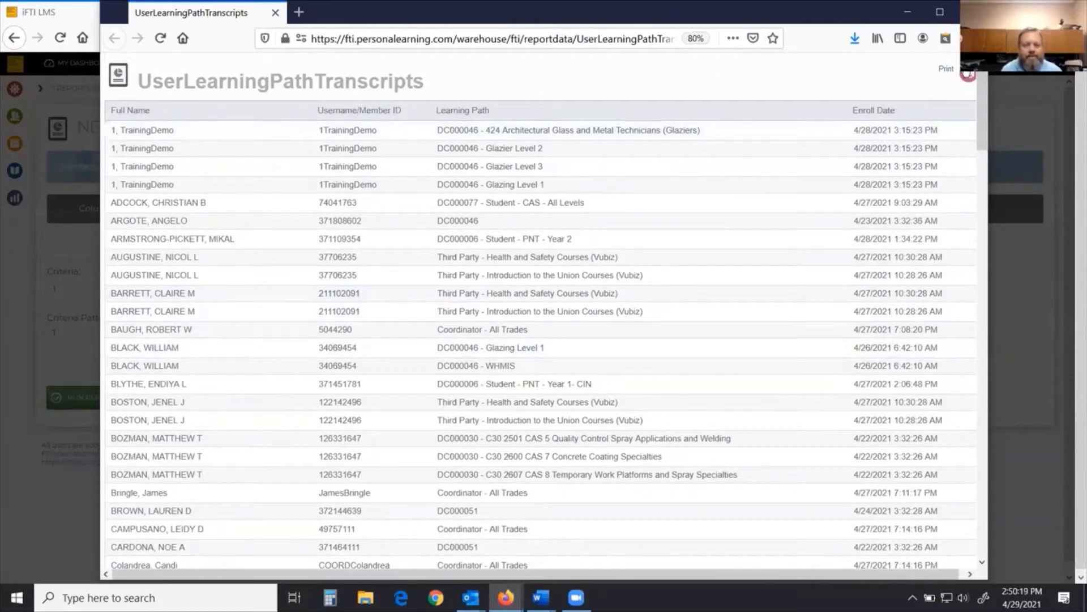
# Step: Open the report in PDF format, page through it, then close the PDF tab and the format dialog
pyautogui.click(82, 13)
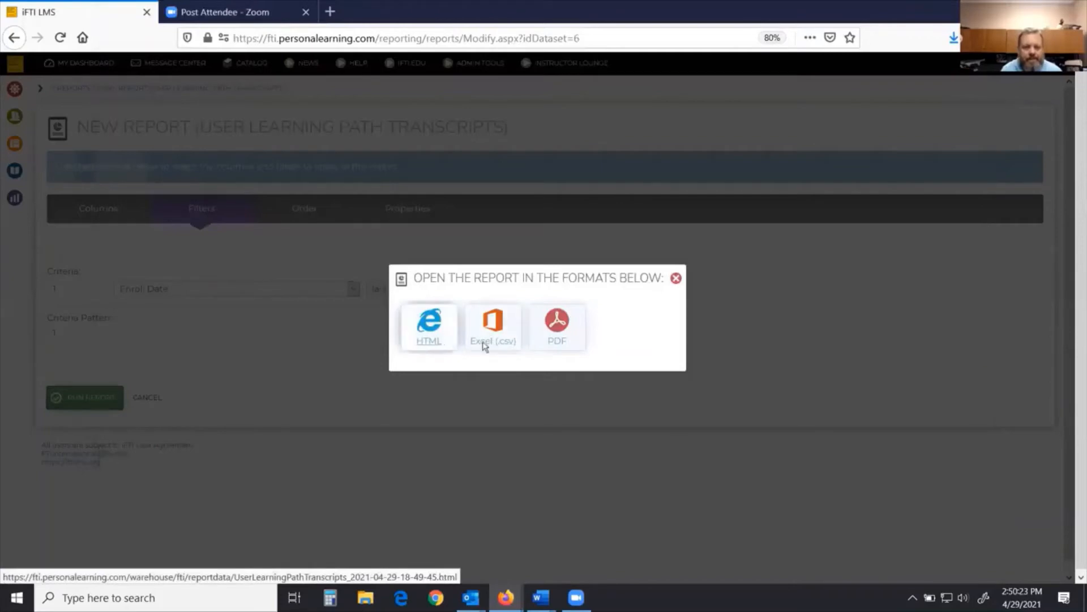
pyautogui.click(555, 340)
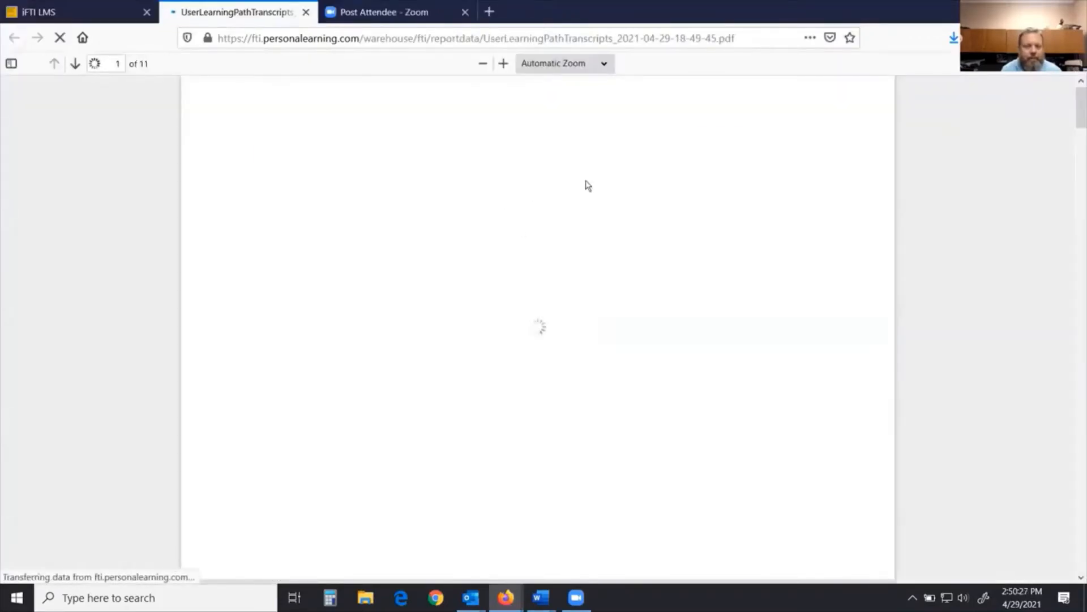
pyautogui.scroll(-6, 462, 273)
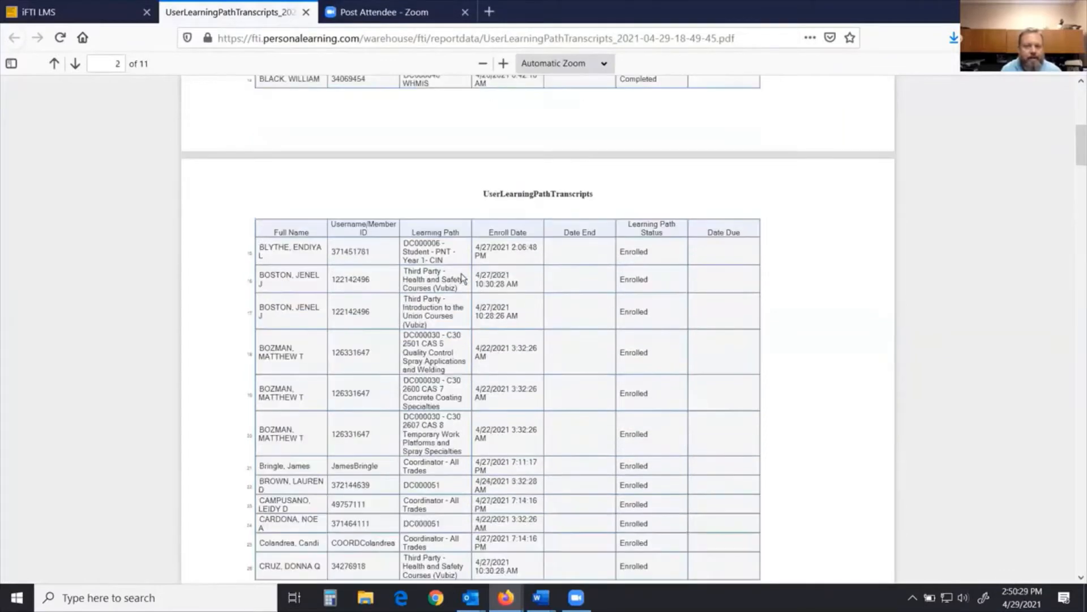
pyautogui.scroll(5, 459, 266)
pyautogui.click(306, 12)
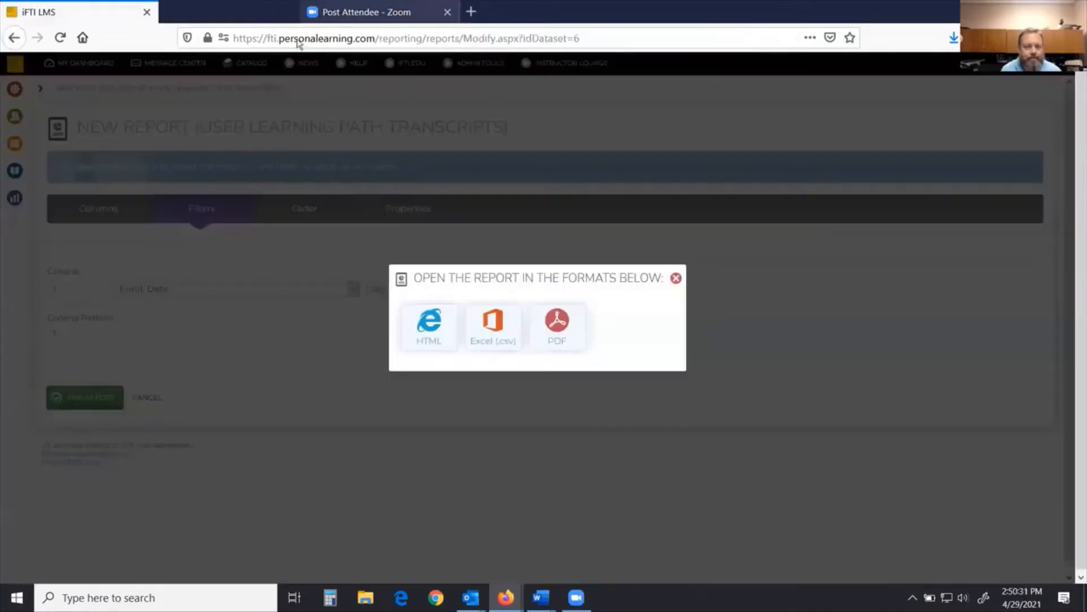
pyautogui.click(676, 277)
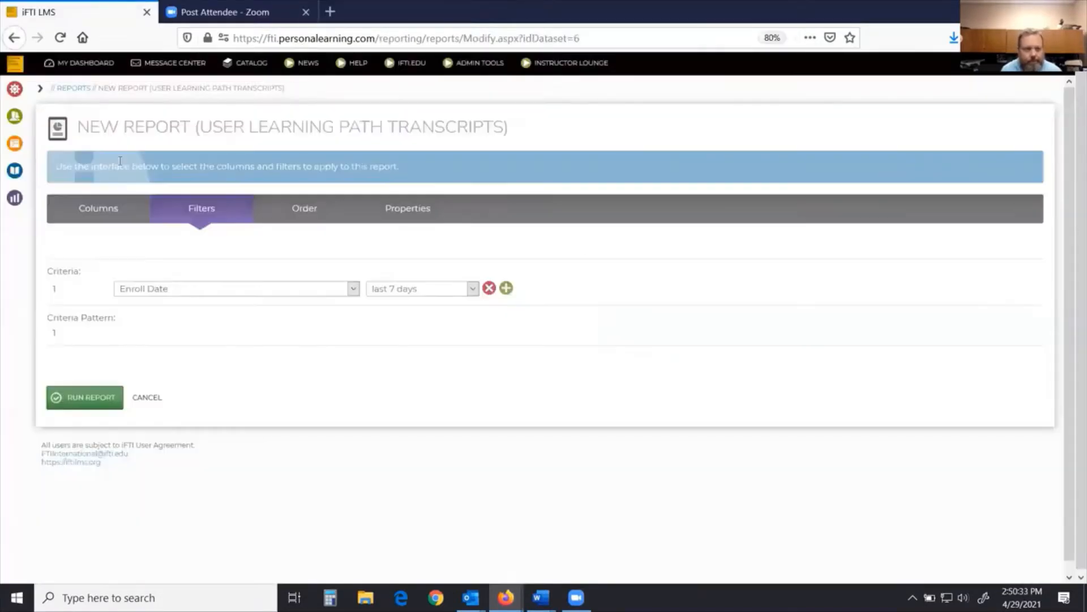
# Step: Return to the Reports list through the Reporting panel
pyautogui.click(23, 194)
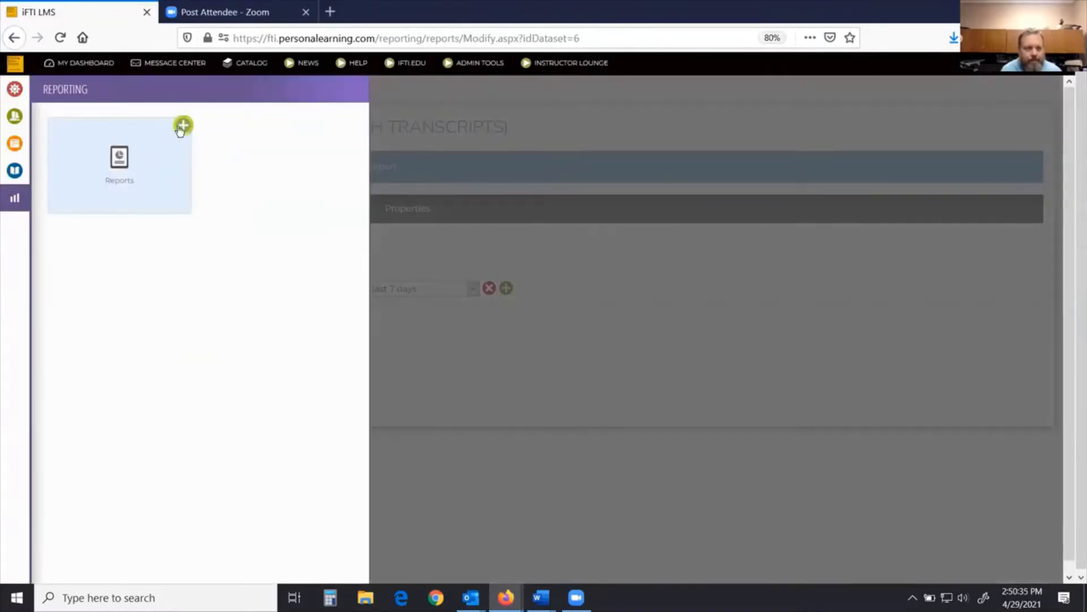
pyautogui.click(182, 125)
pyautogui.scroll(-2, 228, 422)
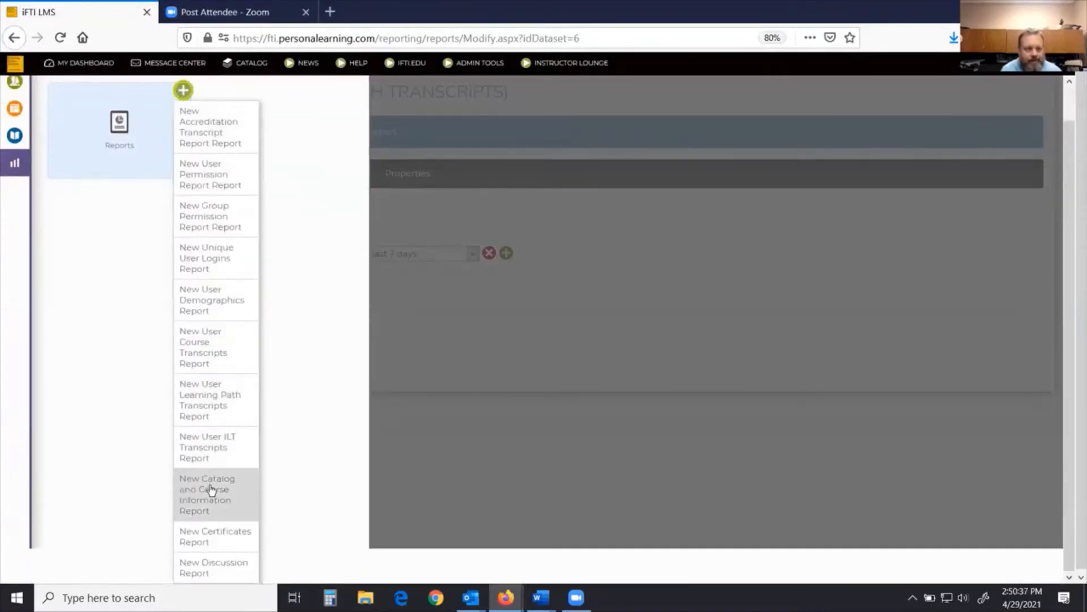
pyautogui.scroll(1, 103, 136)
pyautogui.click(120, 151)
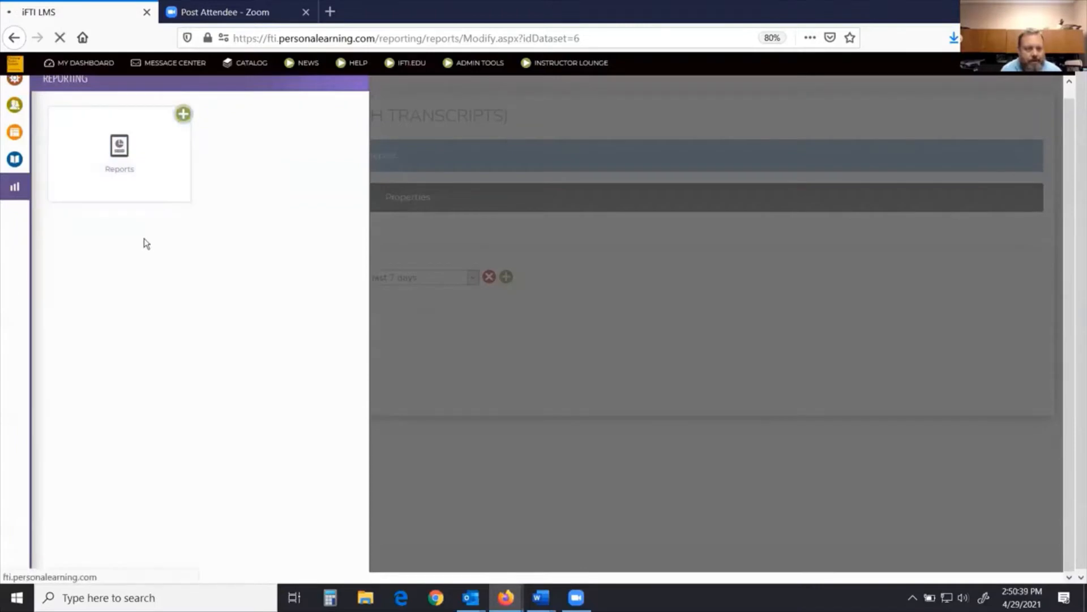
# Step: Start a new Discussion report and add all available columns to it
pyautogui.scroll(-5, 73, 392)
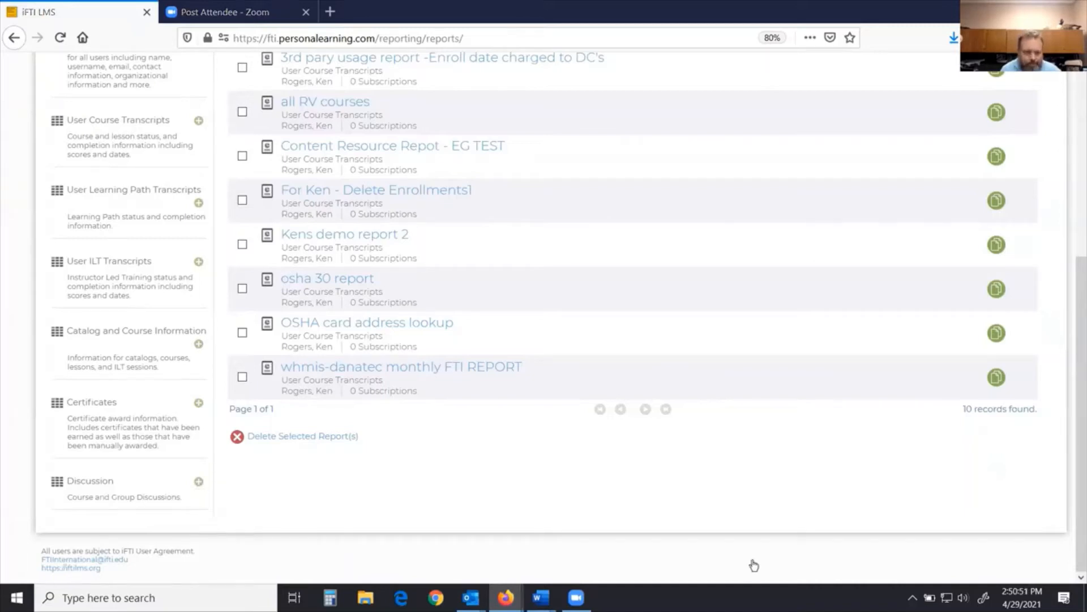
pyautogui.click(217, 499)
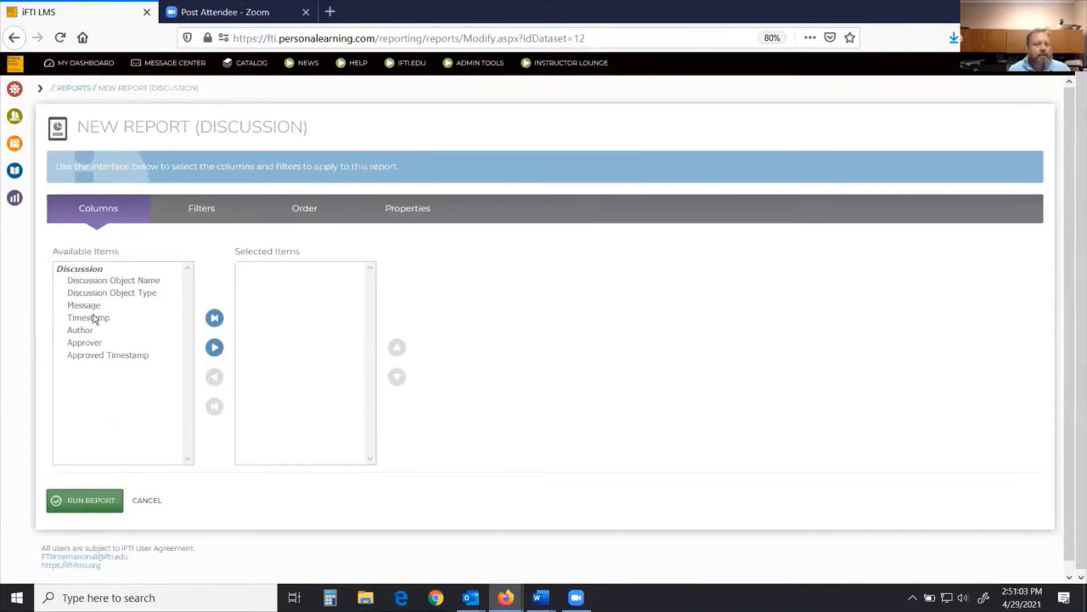
pyautogui.click(99, 283)
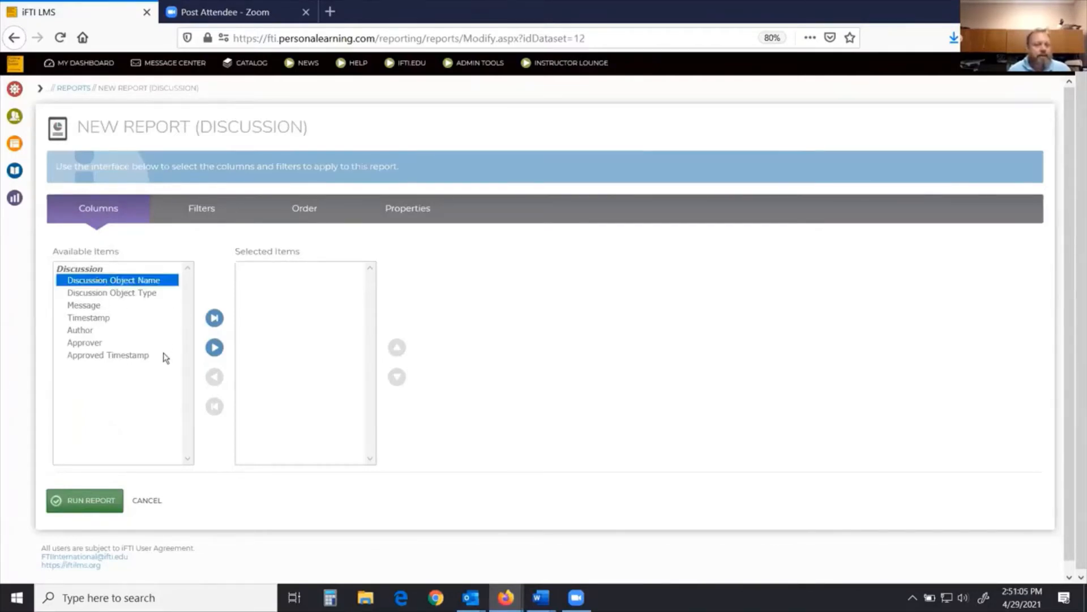
pyautogui.click(214, 319)
# Step: Add a filter criterion where Message is not painters
pyautogui.click(198, 212)
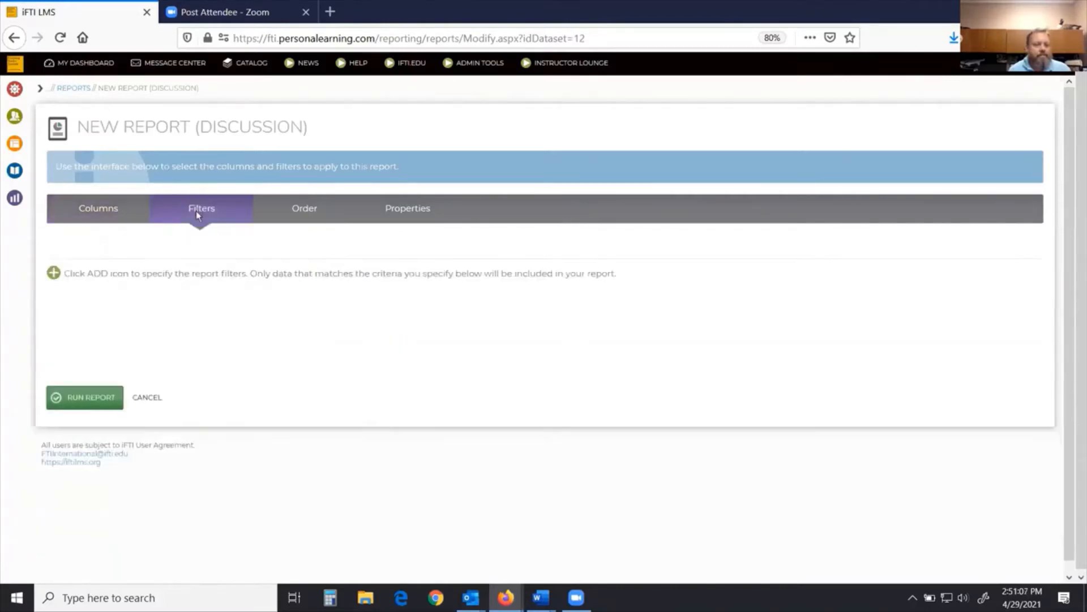
pyautogui.click(53, 272)
pyautogui.click(237, 291)
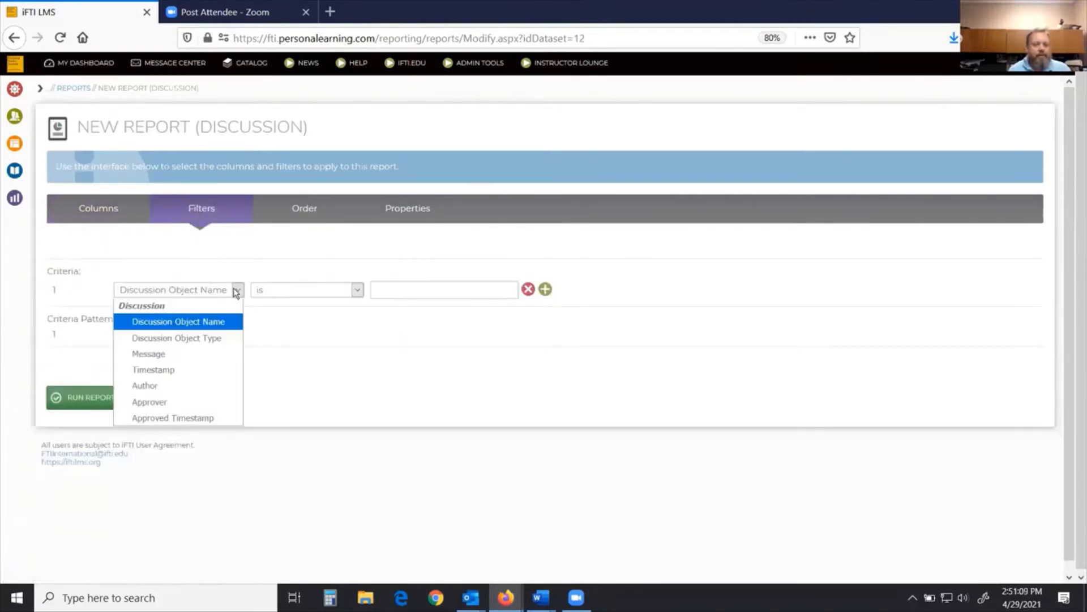
pyautogui.click(164, 353)
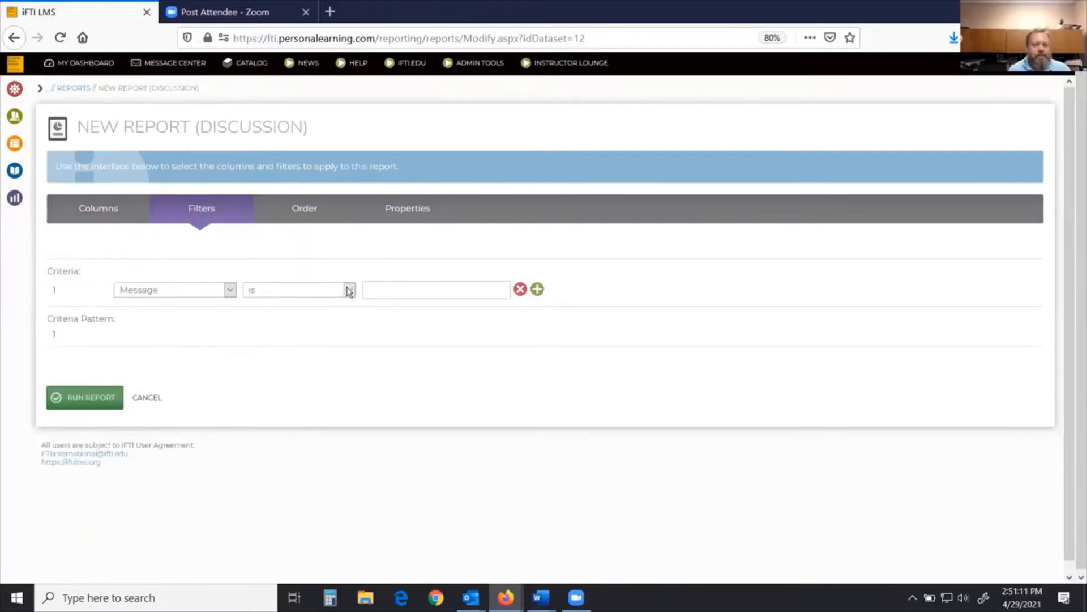
pyautogui.click(349, 291)
pyautogui.click(301, 318)
pyautogui.click(387, 292)
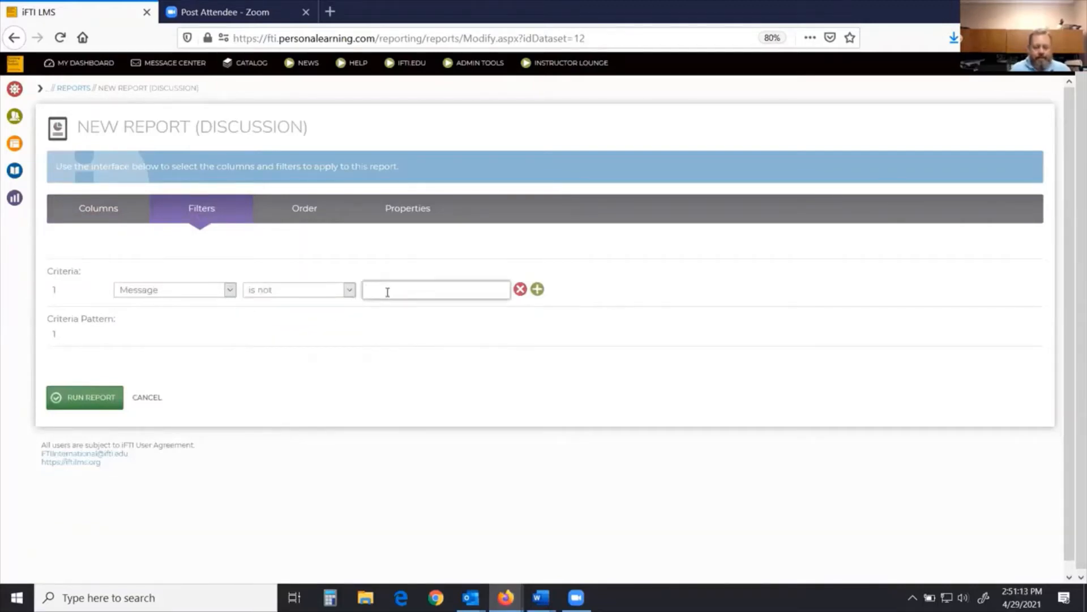
pyautogui.write('painters')
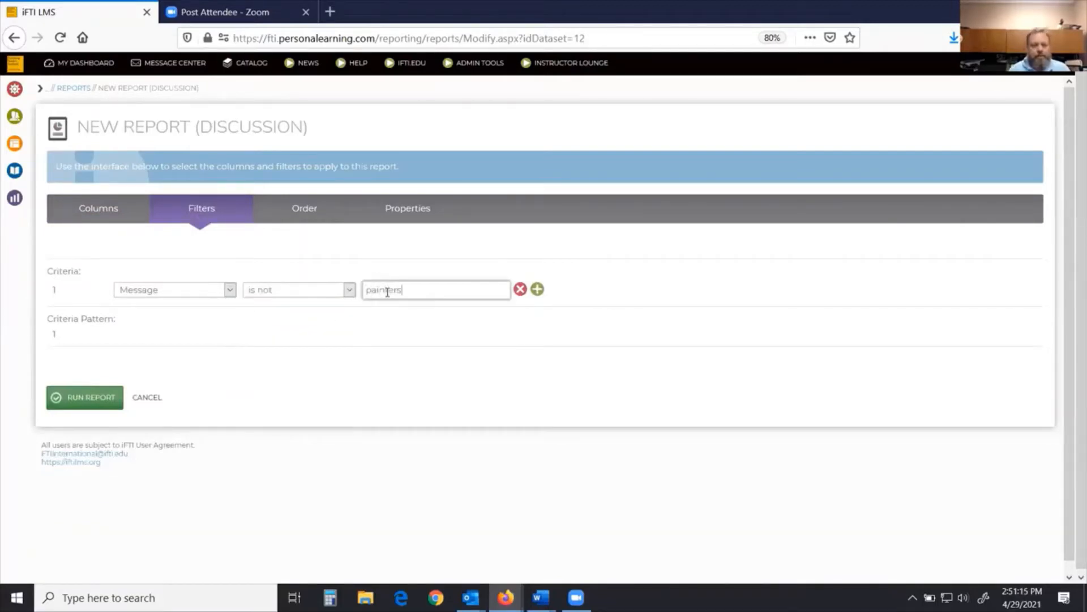
# Step: Run the Discussion report as HTML, scroll through the results, then close the result tab and the format dialog
pyautogui.click(98, 399)
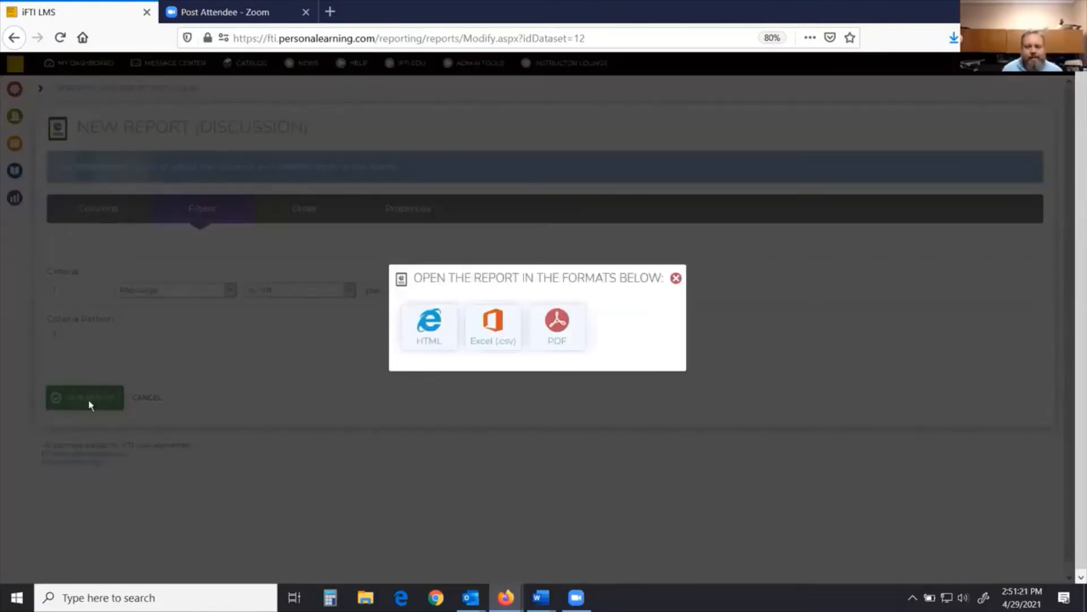
pyautogui.click(427, 352)
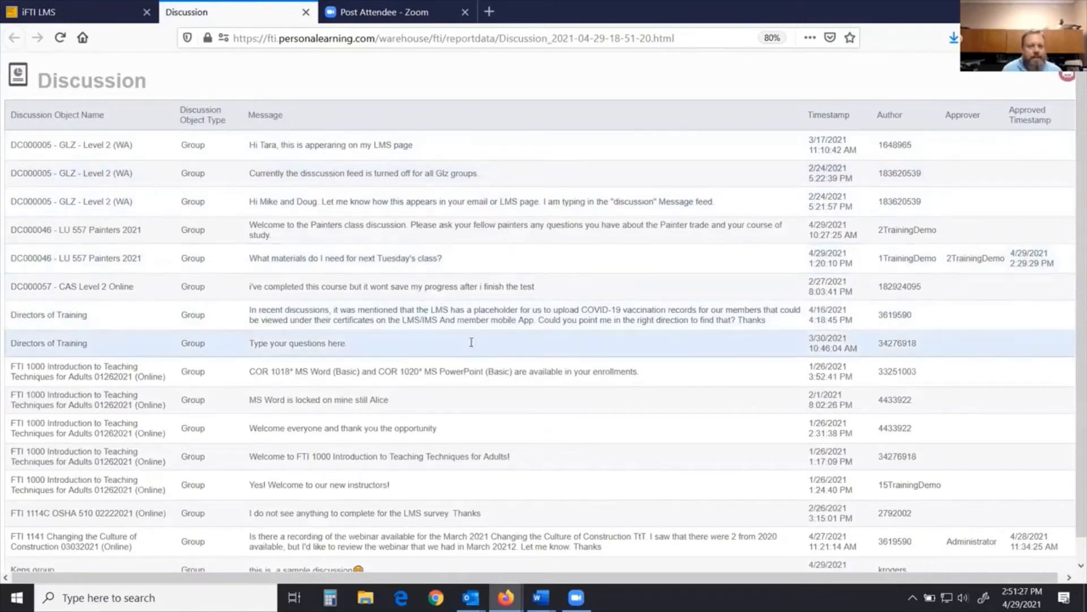
pyautogui.scroll(-1, 579, 379)
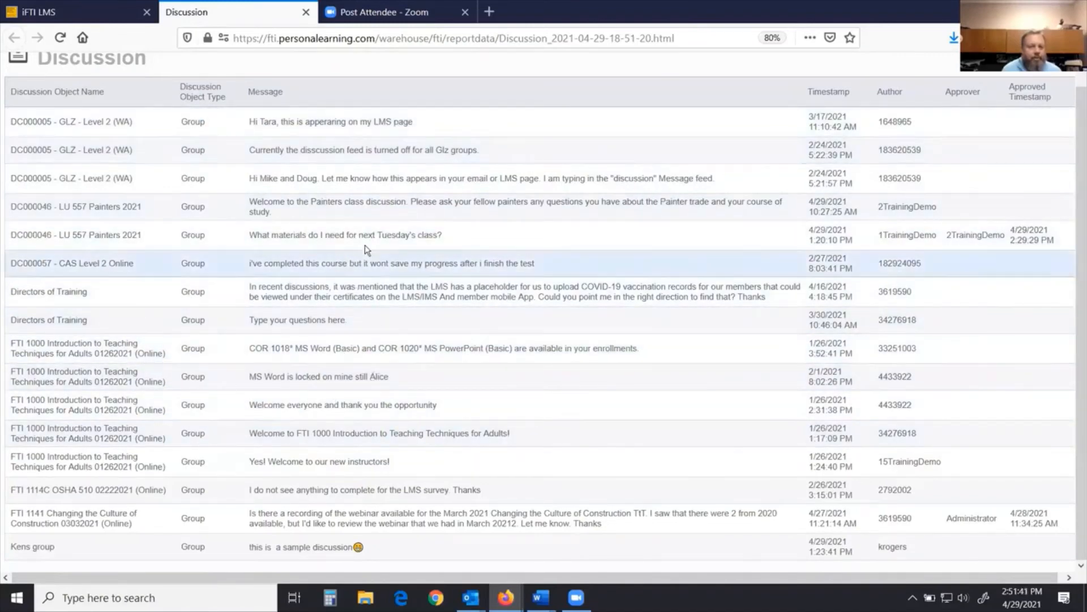
pyautogui.click(306, 12)
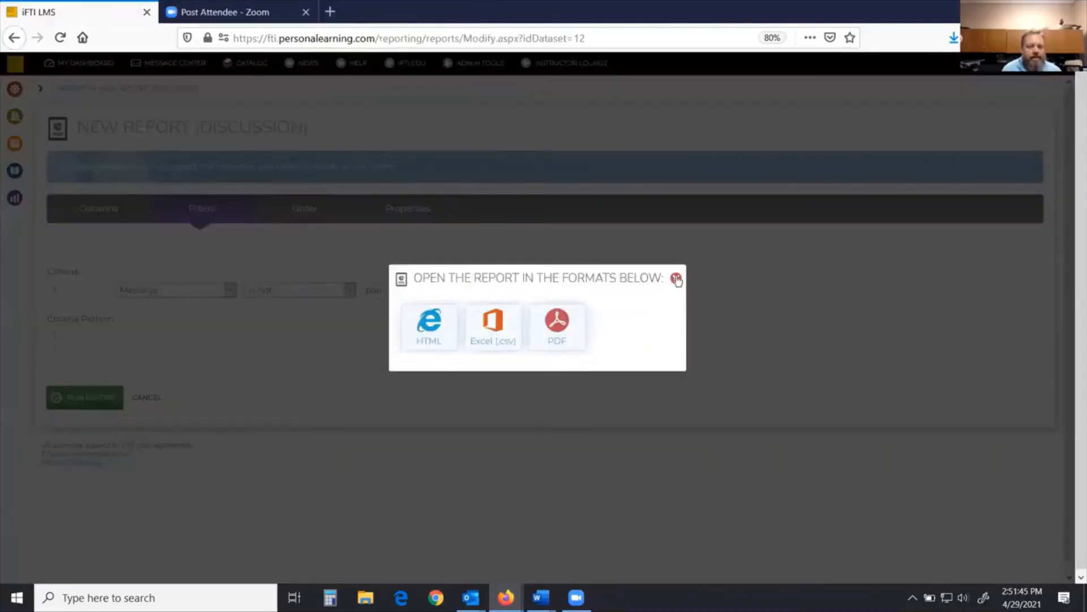
pyautogui.click(677, 279)
# Step: Go back to the Reports list via the Reporting panel and start a new User ILT Transcripts report
pyautogui.click(14, 198)
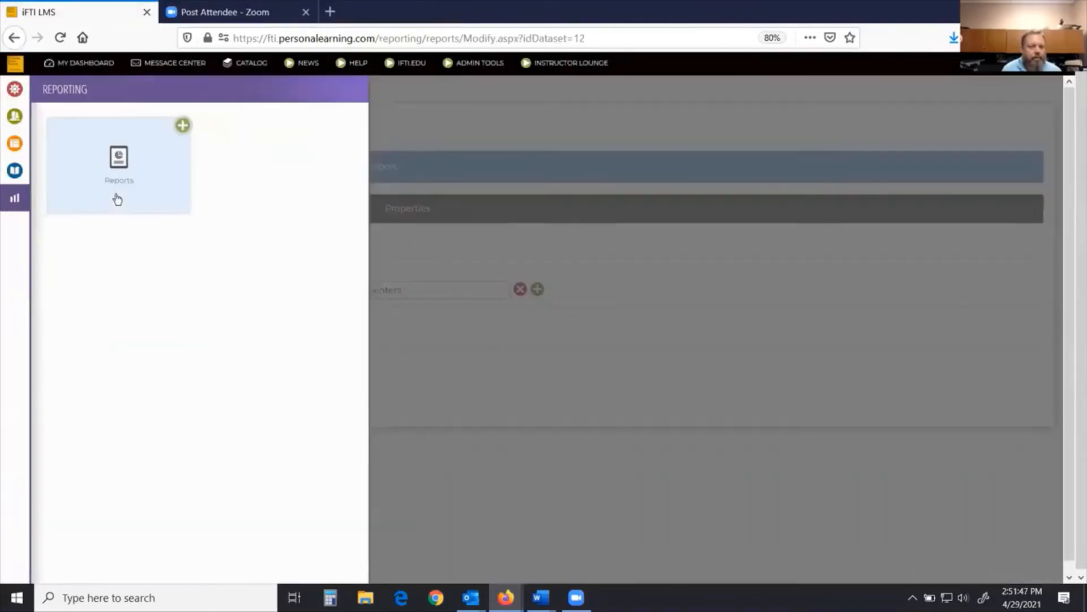
pyautogui.click(119, 164)
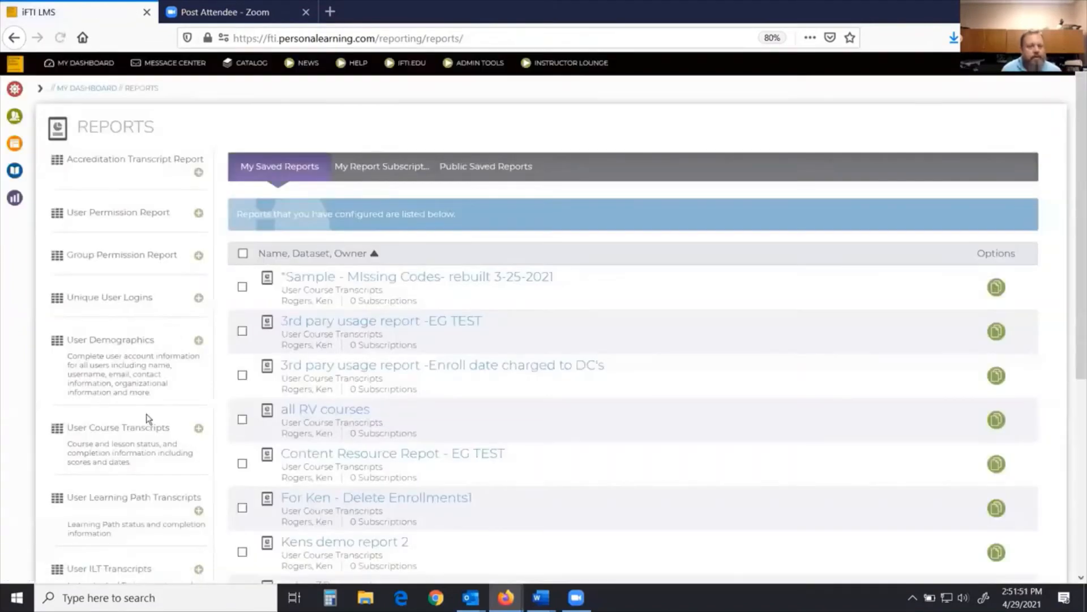
pyautogui.scroll(-2, 146, 418)
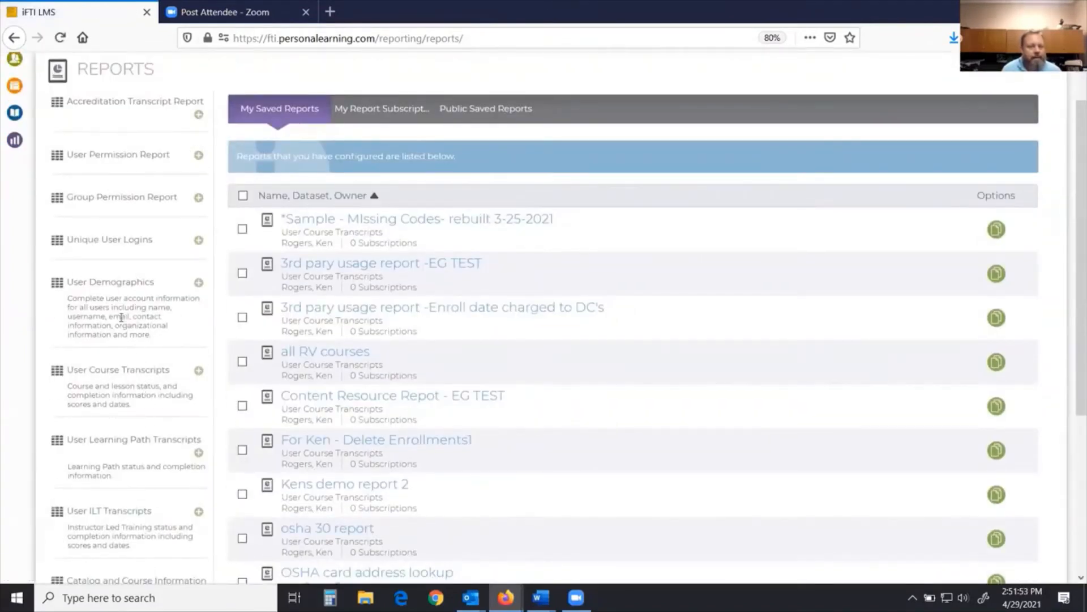
pyautogui.scroll(-4, 112, 441)
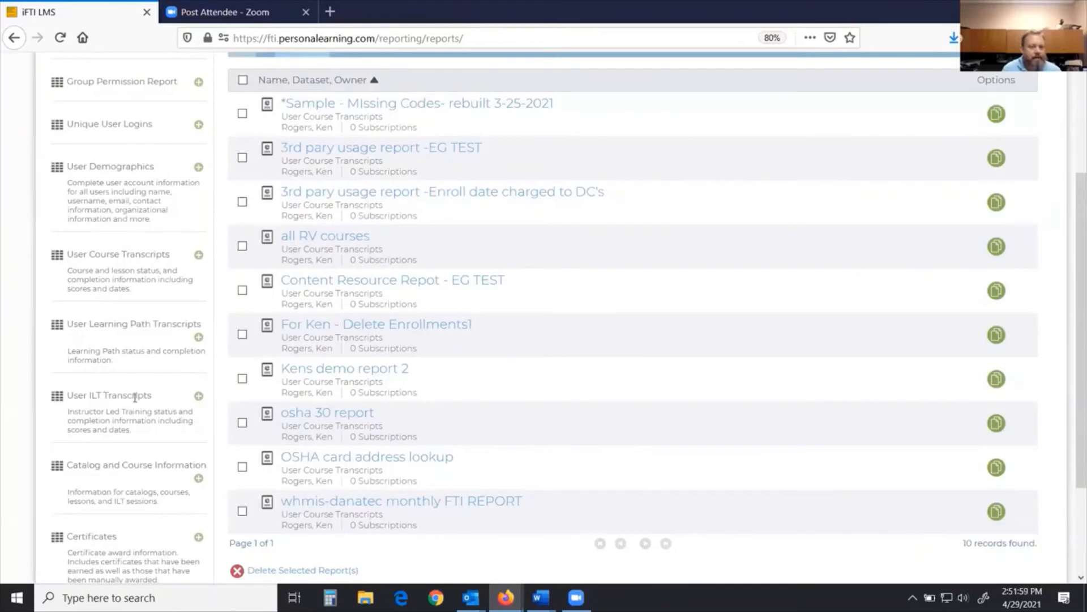
pyautogui.click(200, 397)
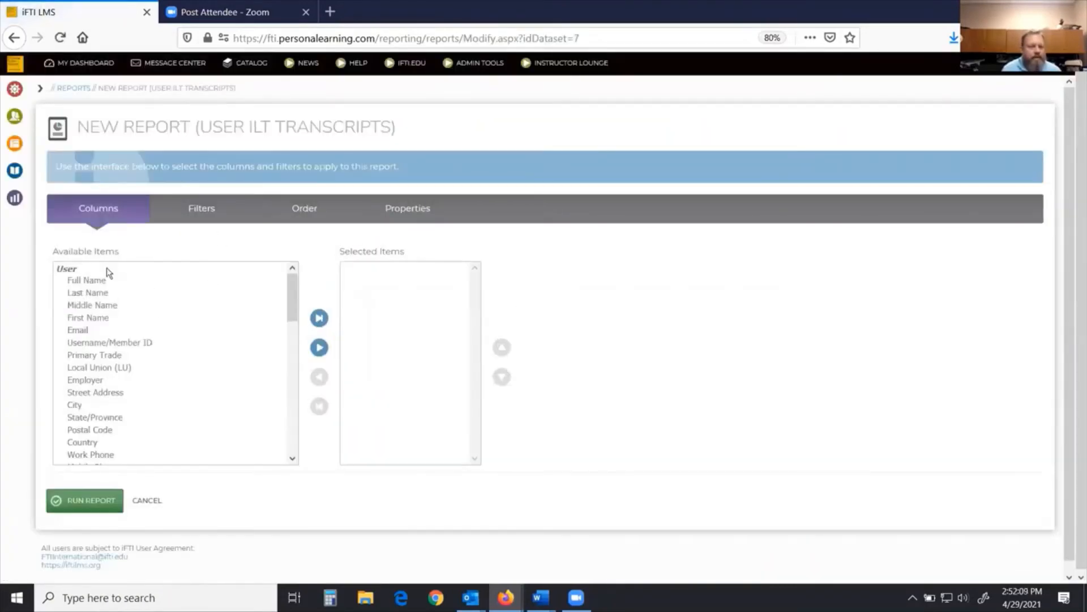
# Step: Browse the ILT report's available columns, filter field choices, and its Order and Properties tabs
pyautogui.moveTo(294, 307); pyautogui.dragTo(288, 447)
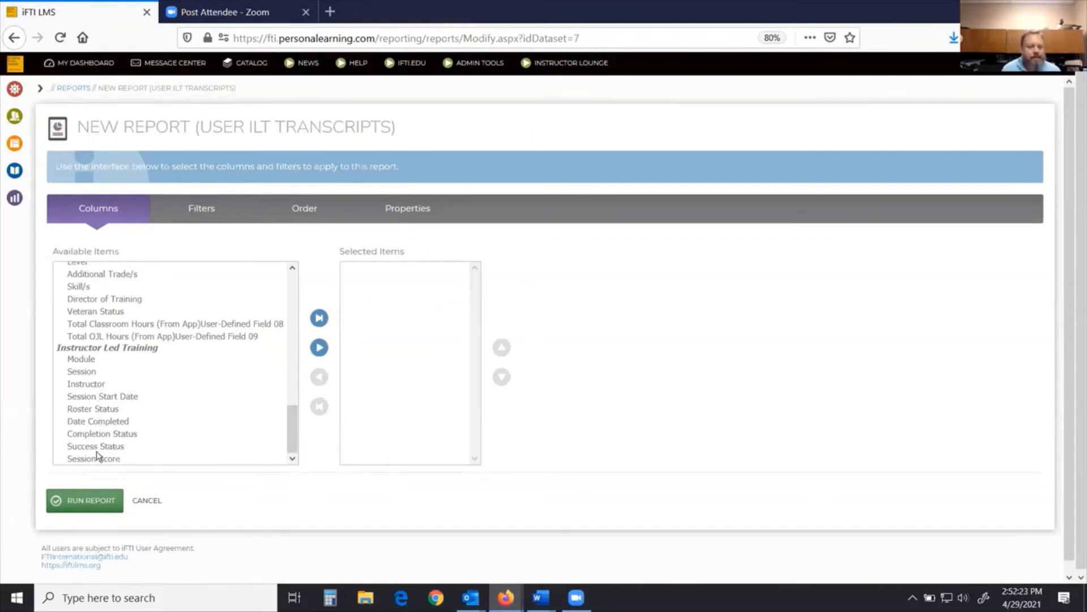
pyautogui.click(201, 214)
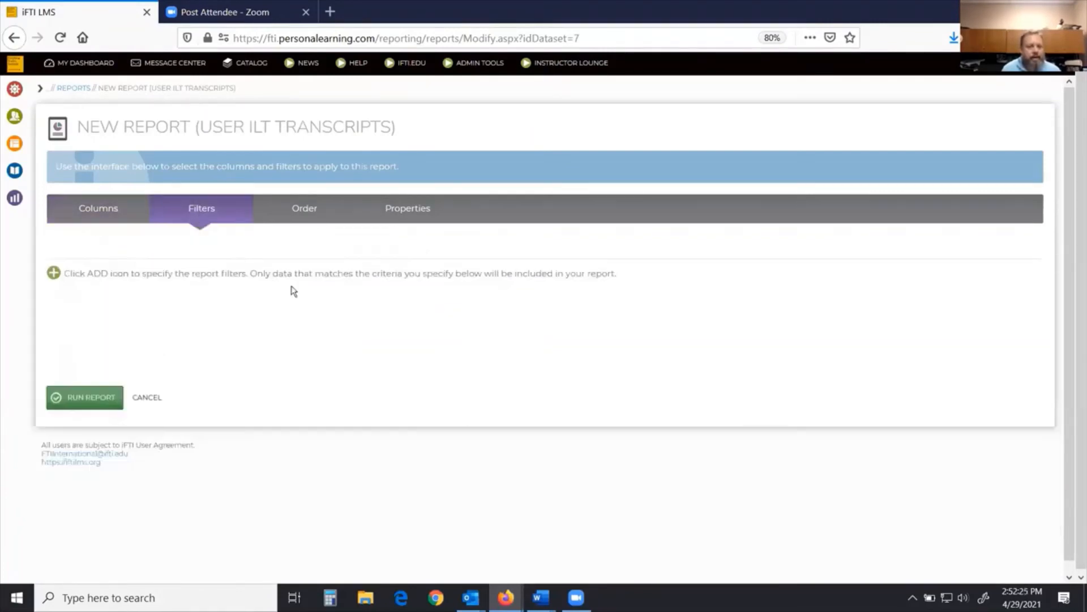
pyautogui.click(54, 273)
pyautogui.click(354, 290)
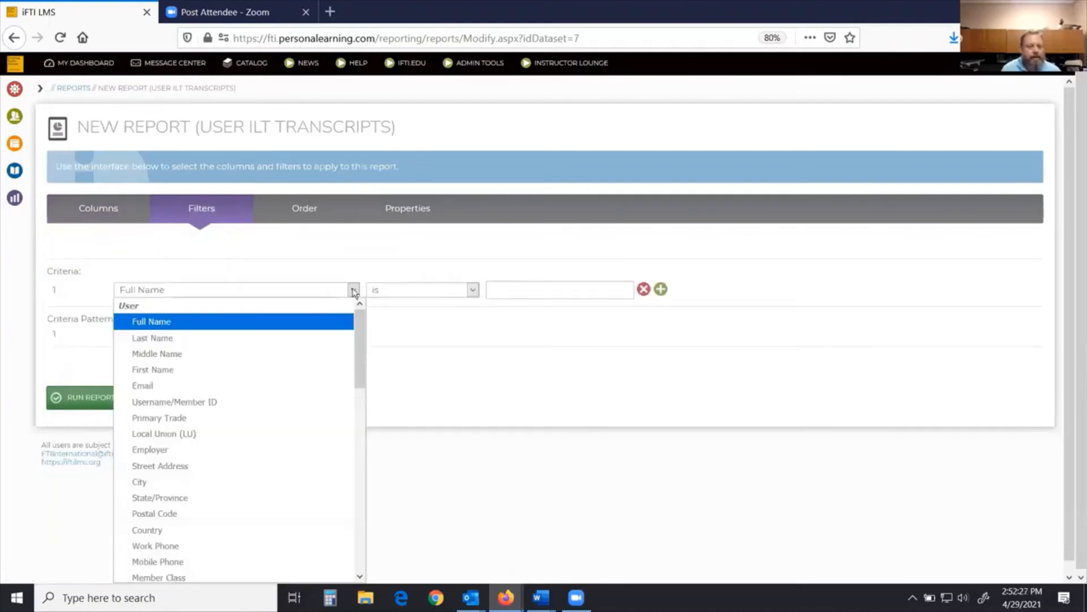
pyautogui.moveTo(360, 335); pyautogui.dragTo(360, 516)
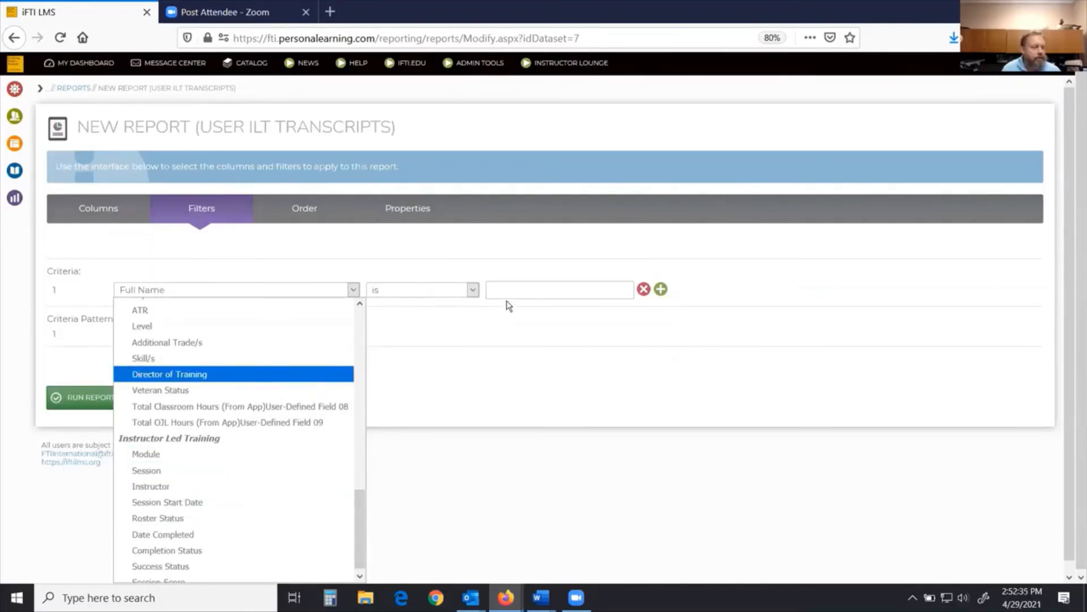
pyautogui.click(306, 218)
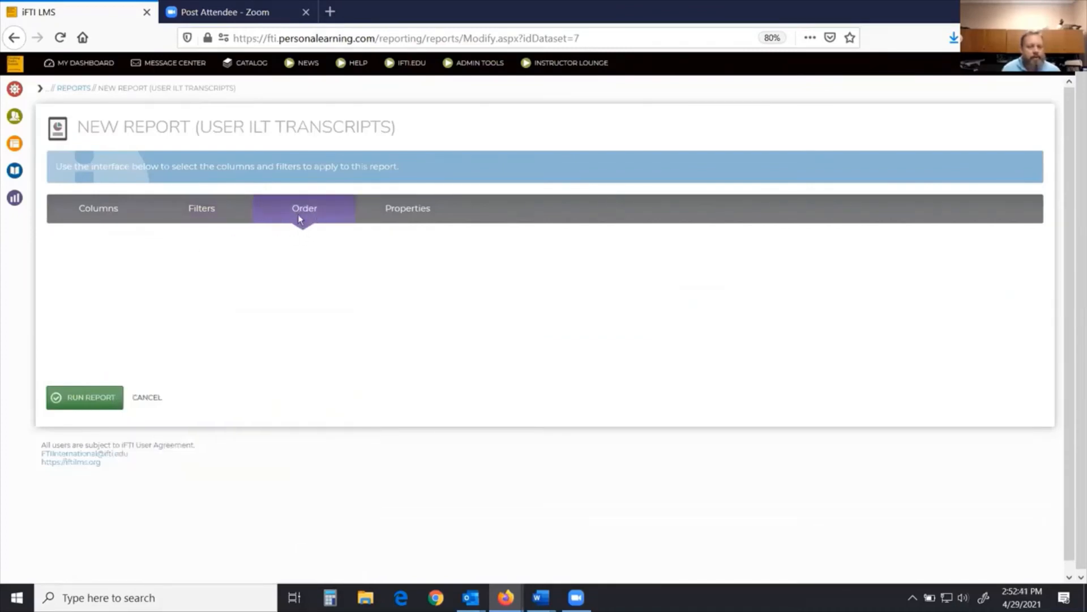
pyautogui.click(402, 208)
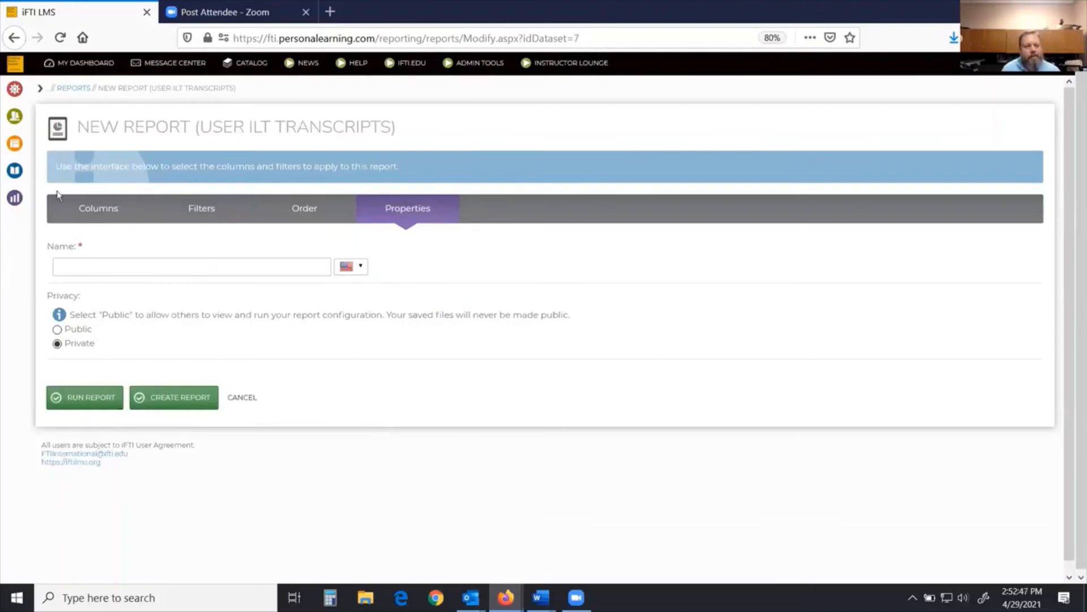
# Step: Leave the ILT report and return to the Reports list, scrolling through the report types
pyautogui.click(15, 203)
pyautogui.click(123, 166)
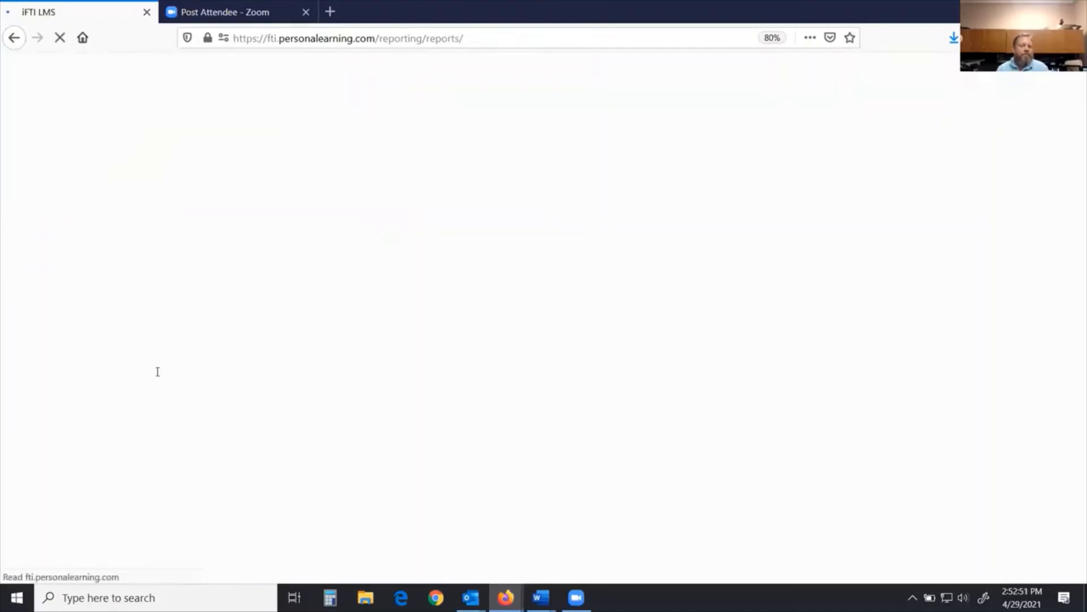
pyautogui.scroll(-5, 144, 374)
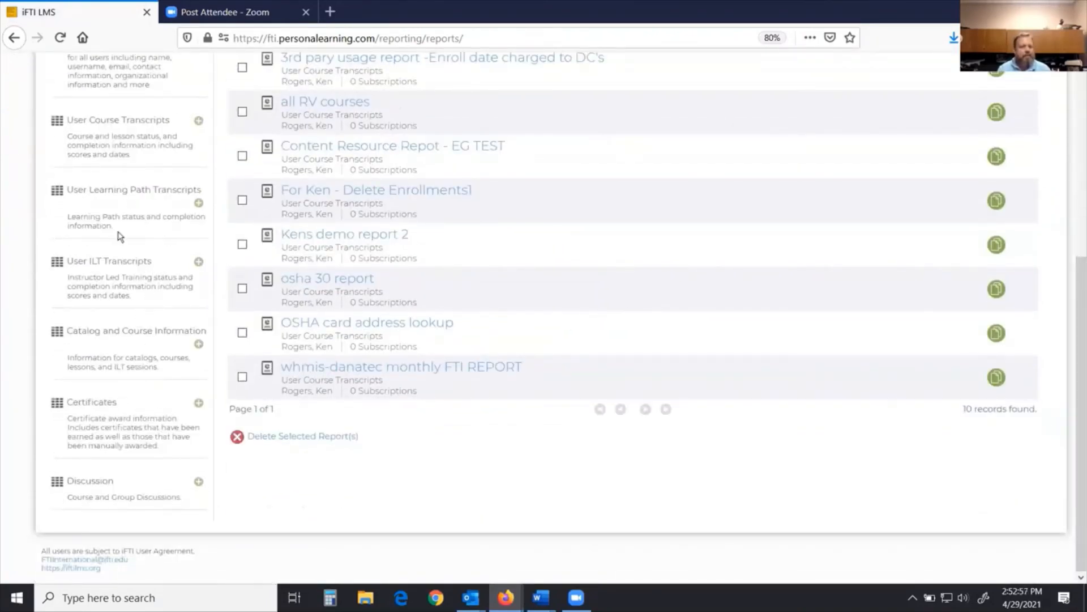
pyautogui.scroll(3, 121, 237)
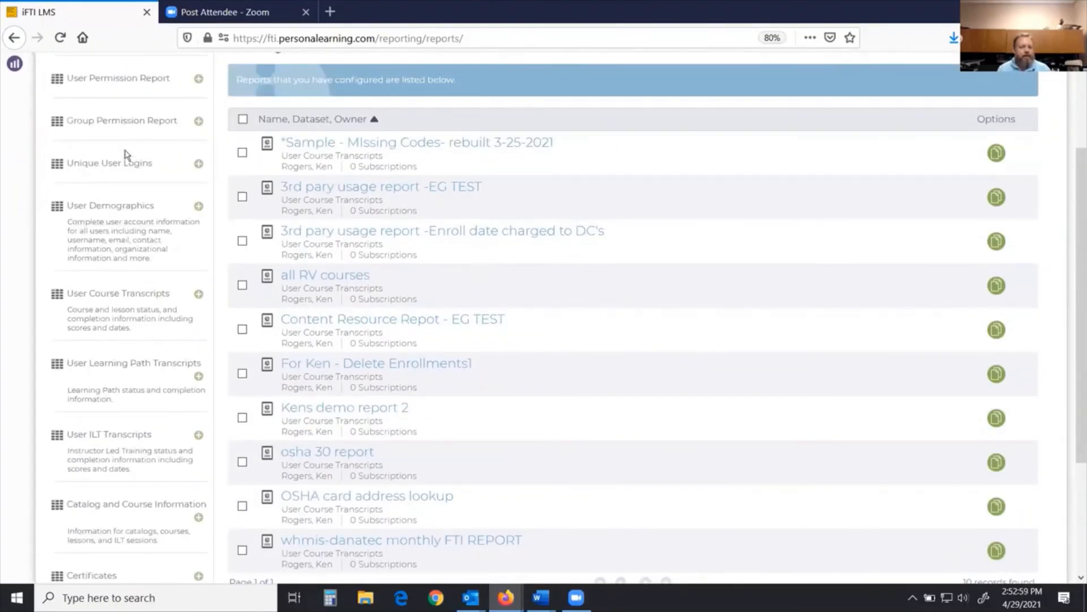